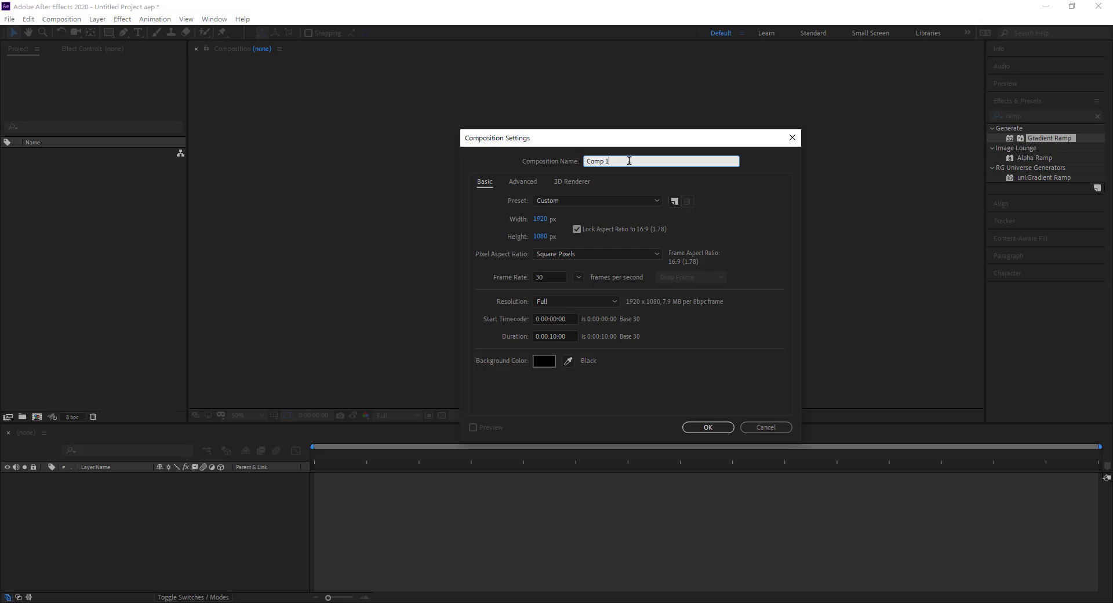
# Create the new composition with the name Main and a duration of 0:00:04:00
pyautogui.press('BackSpace')
pyautogui.press('BackSpace')
pyautogui.click(559, 336)
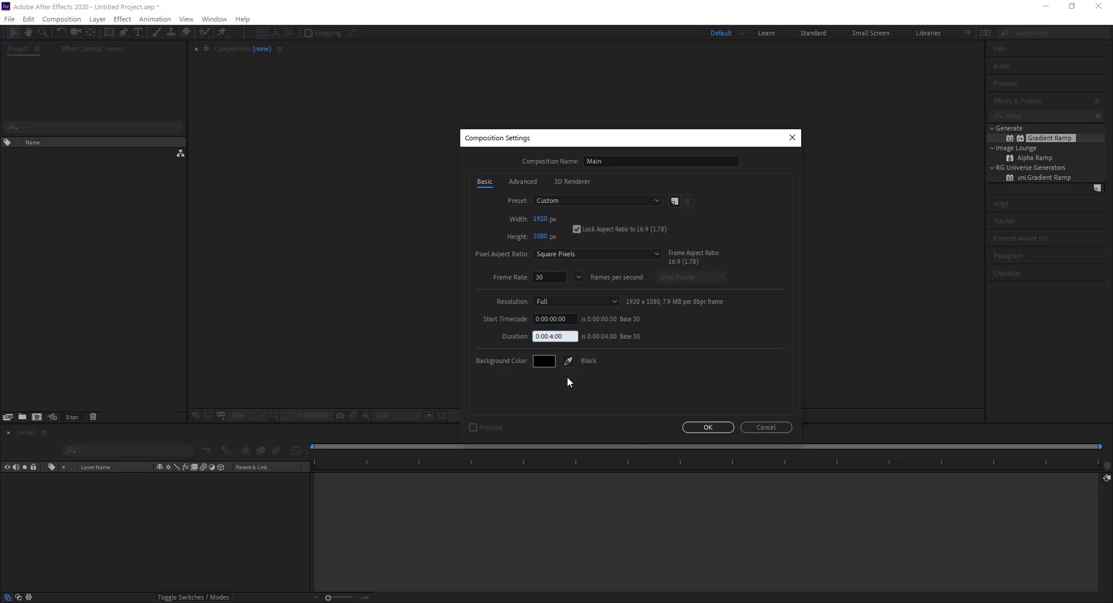
pyautogui.write('0:00:4:00')
pyautogui.click(688, 428)
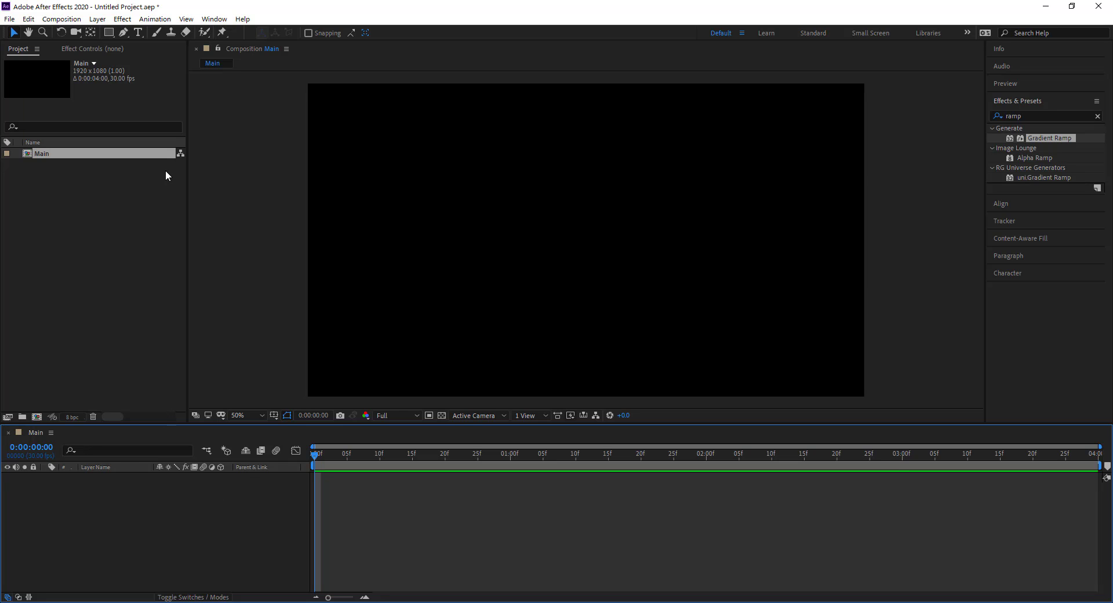
# Add a text layer reading "PARTICLE REVEAL" to the composition
pyautogui.click(138, 33)
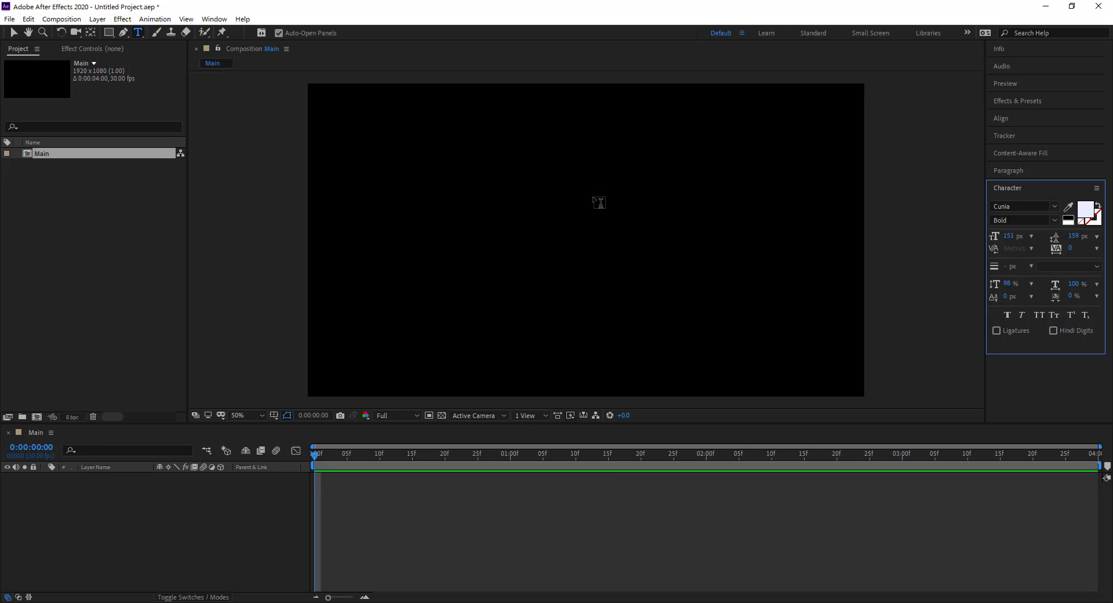
pyautogui.click(650, 219)
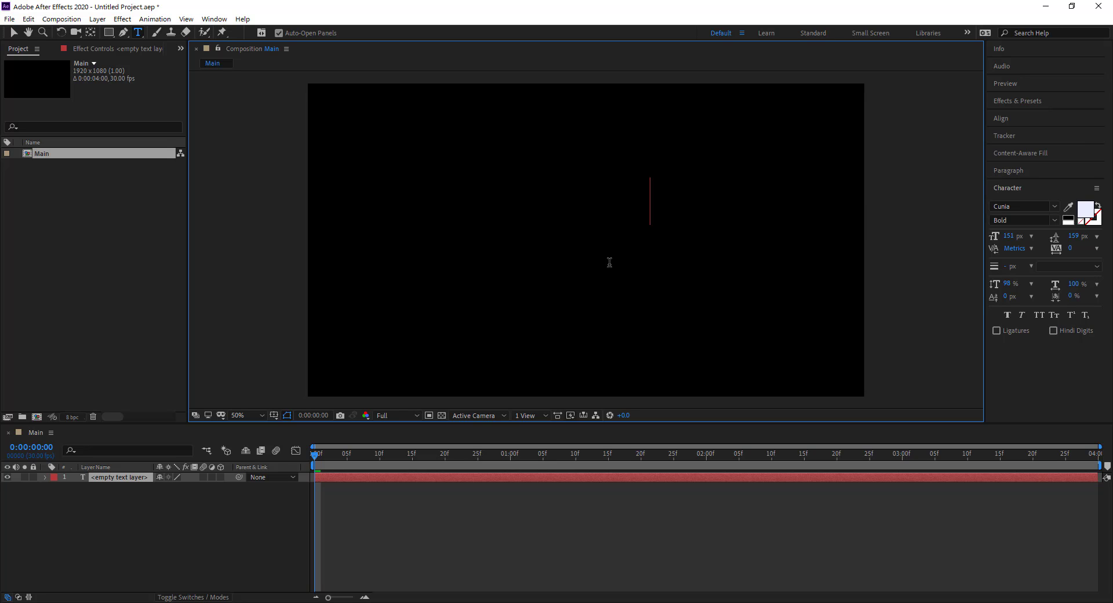
pyautogui.write('PARTI')
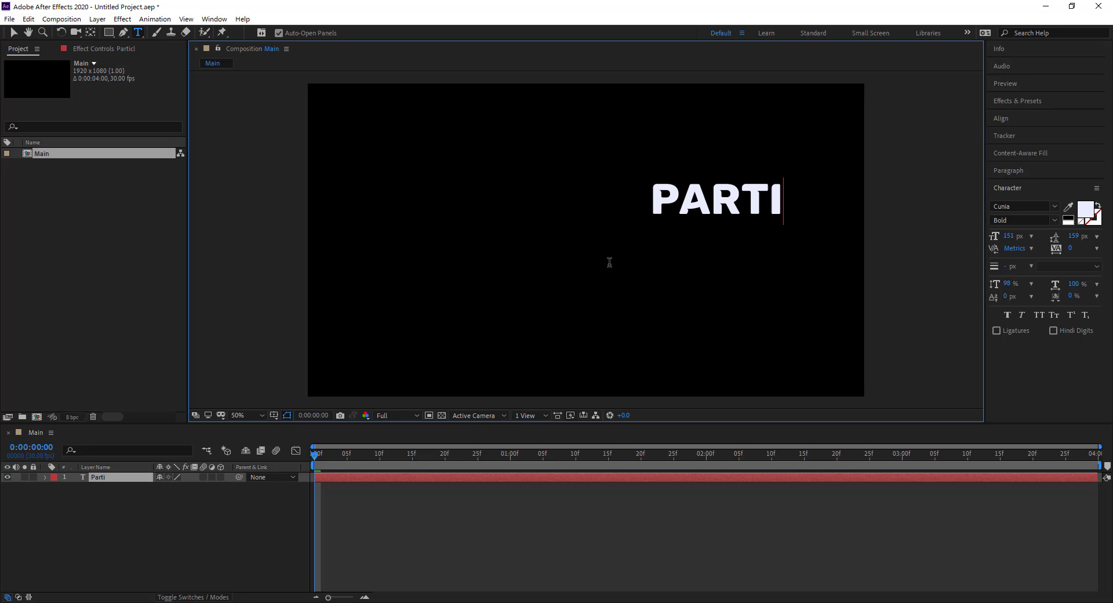
pyautogui.write('CLE')
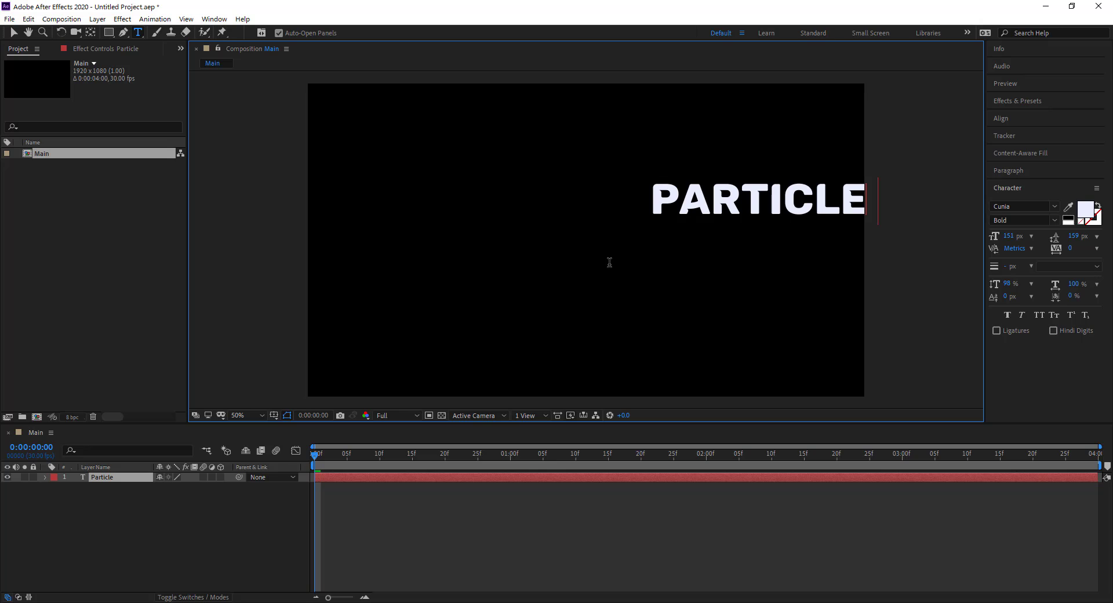
pyautogui.write(' Reveal')
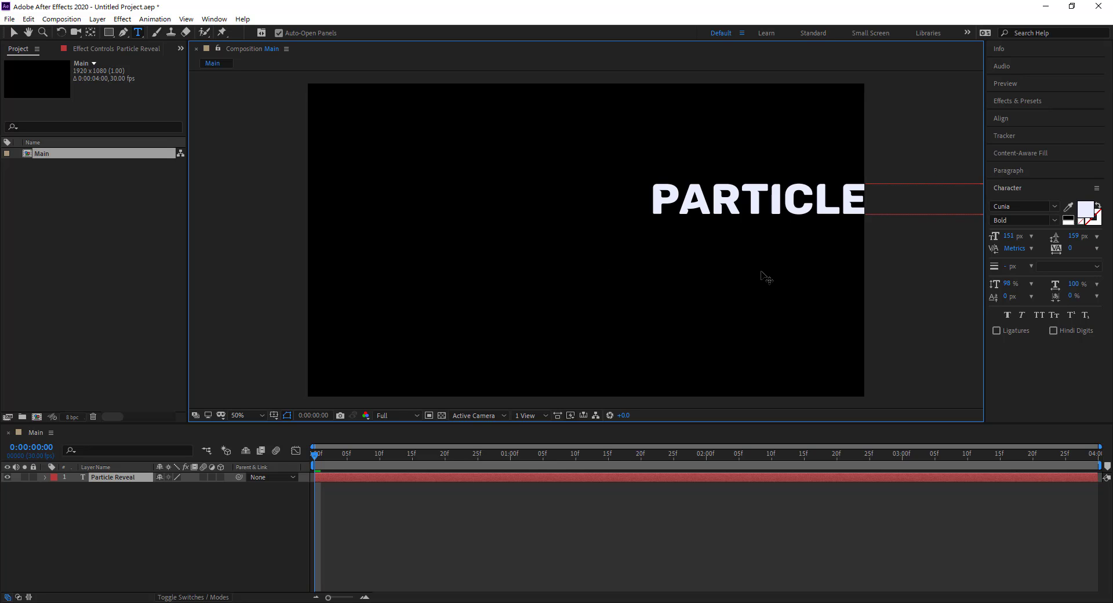
# Center the text horizontally and vertically in the composition
pyautogui.tripleClick(772, 203)
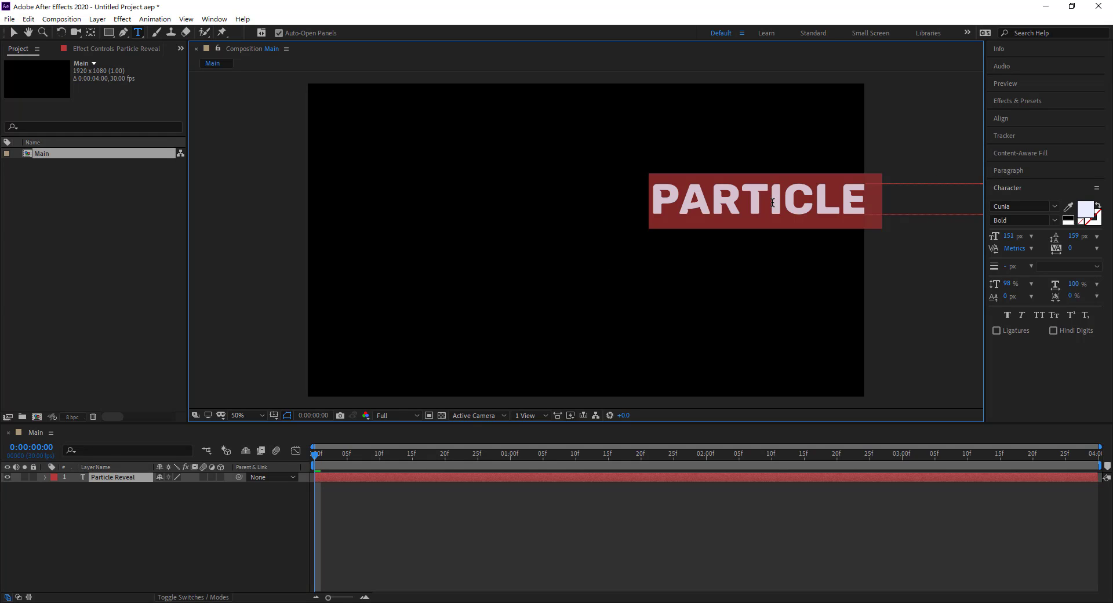
pyautogui.click(1003, 119)
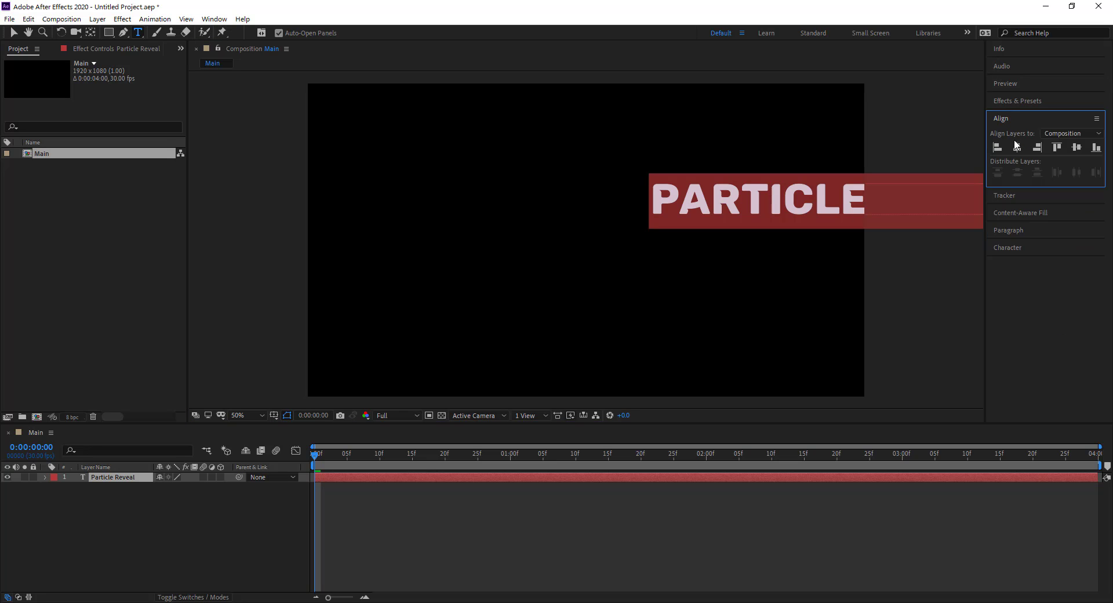
pyautogui.click(1018, 147)
pyautogui.click(1078, 148)
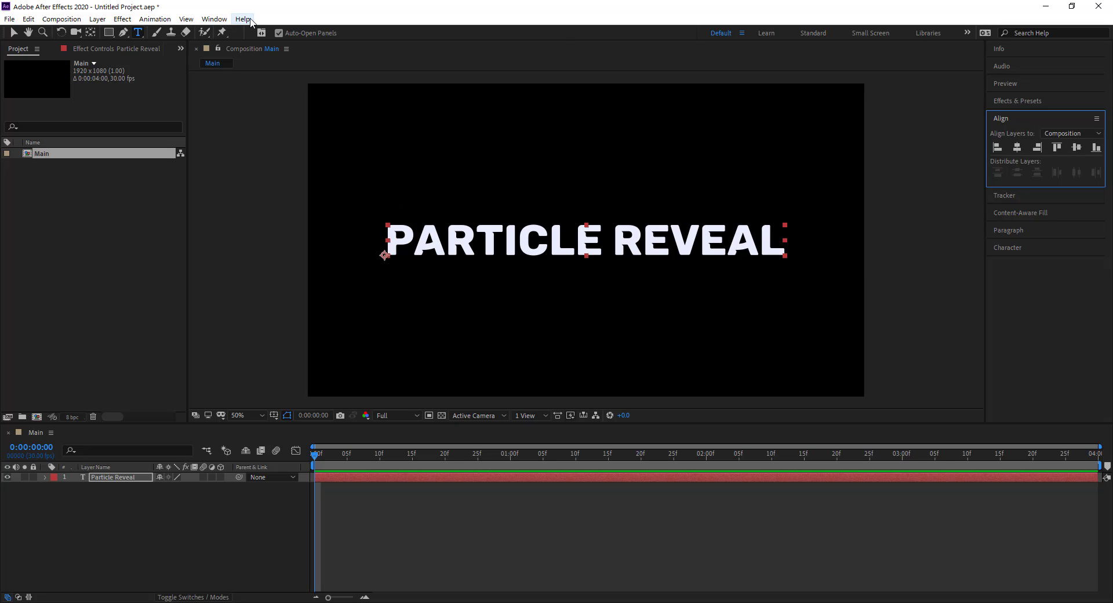
pyautogui.click(214, 19)
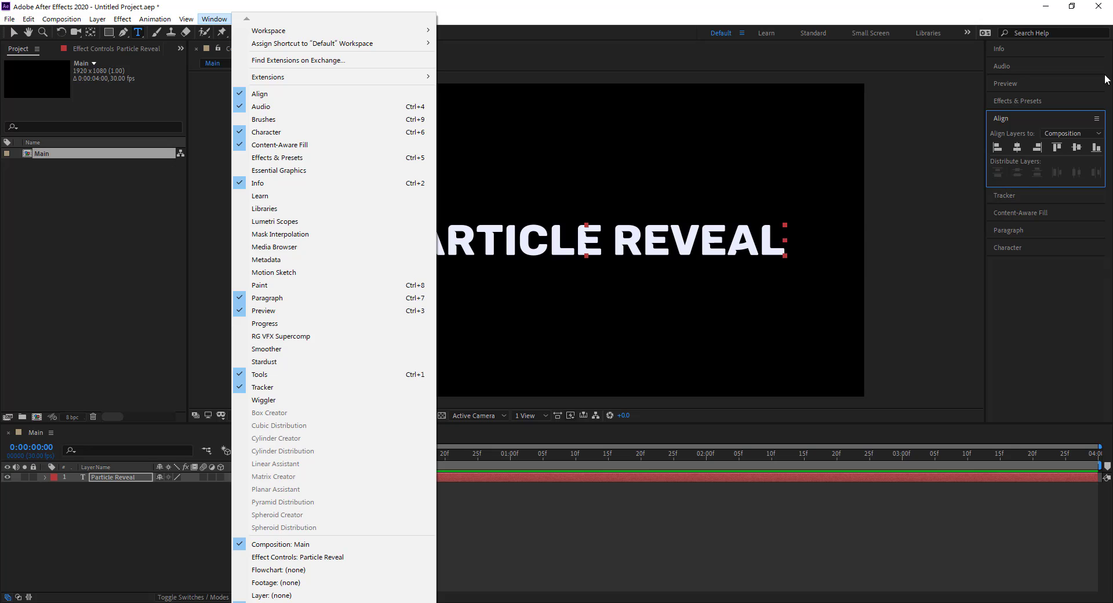
pyautogui.click(502, 8)
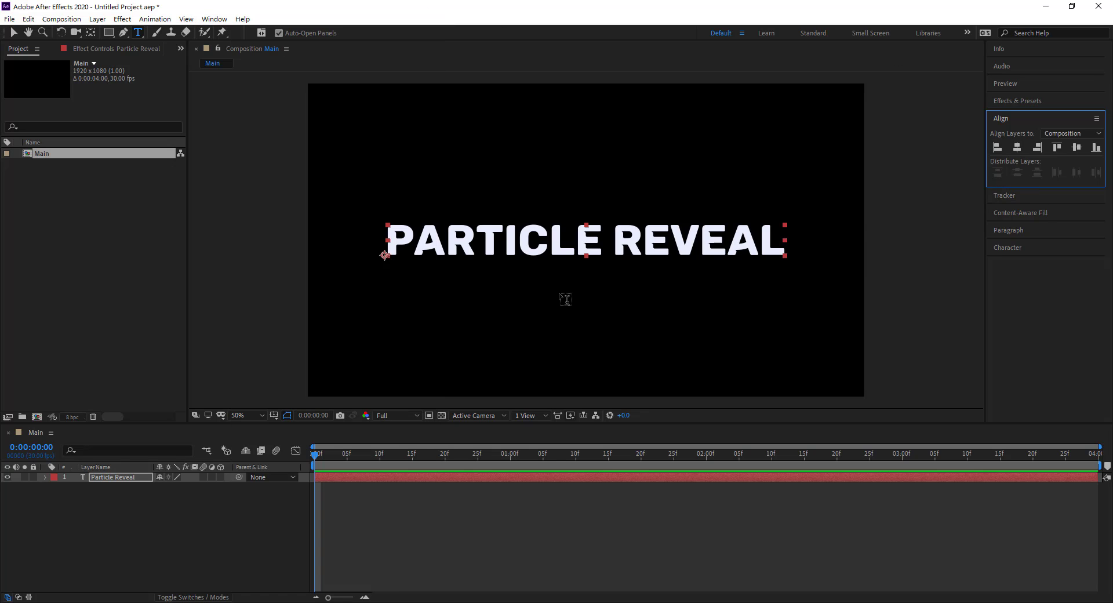
pyautogui.click(209, 520)
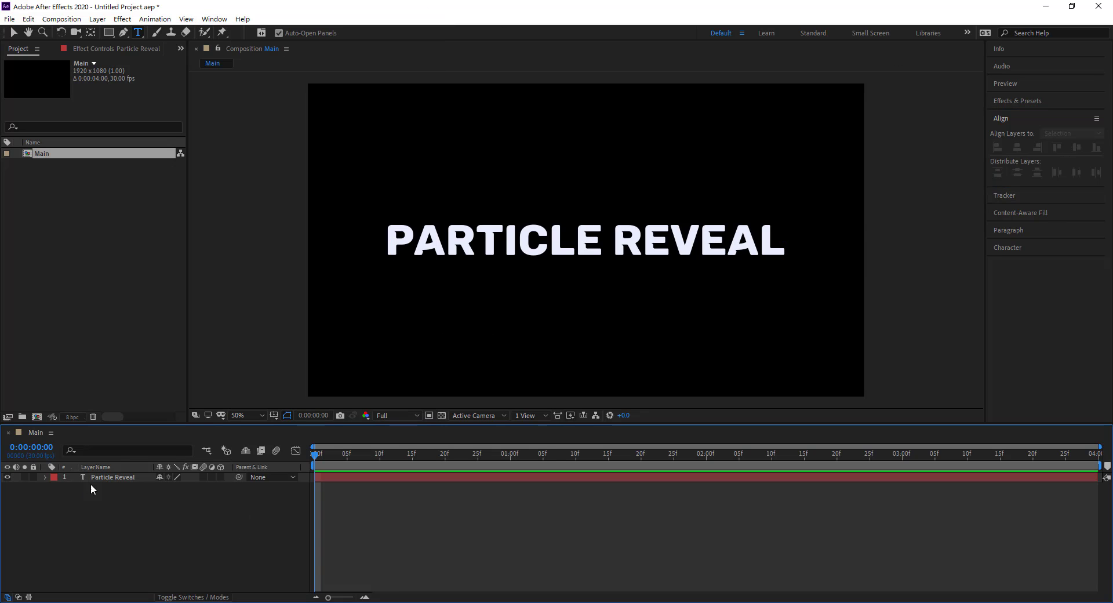
# Apply a Gradient Overlay layer style to the Particle Reveal text layer and expand its properties
pyautogui.rightClick(114, 478)
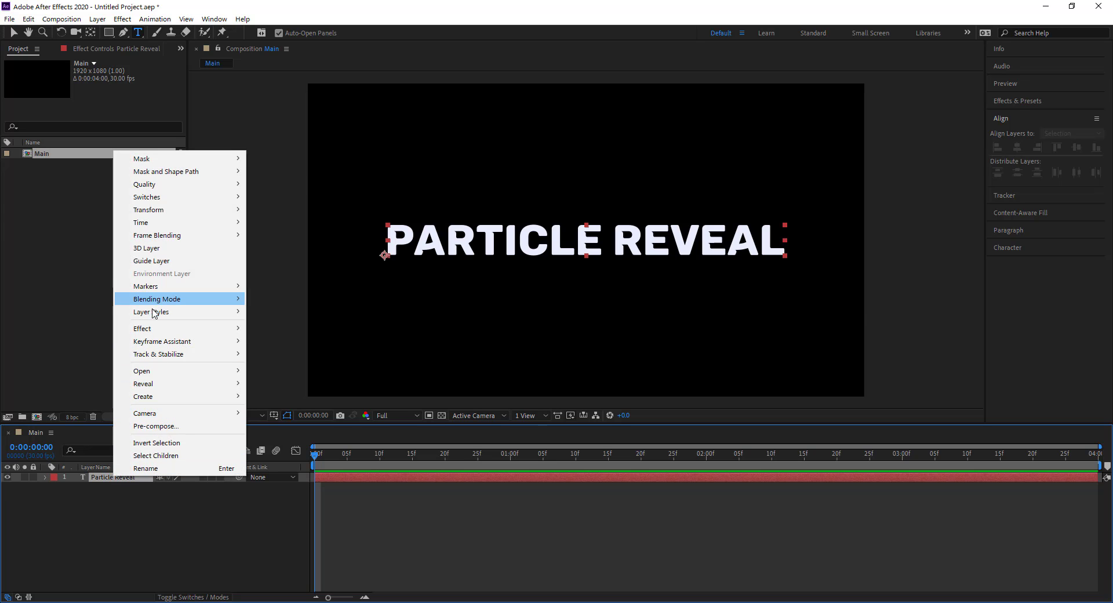
pyautogui.moveTo(193, 314)
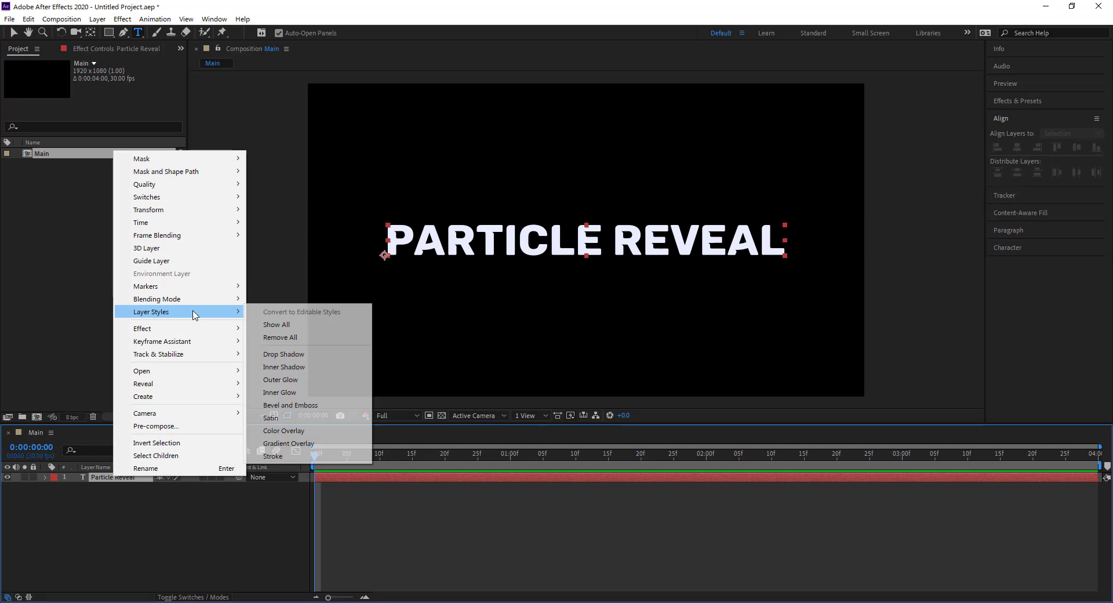
pyautogui.click(288, 443)
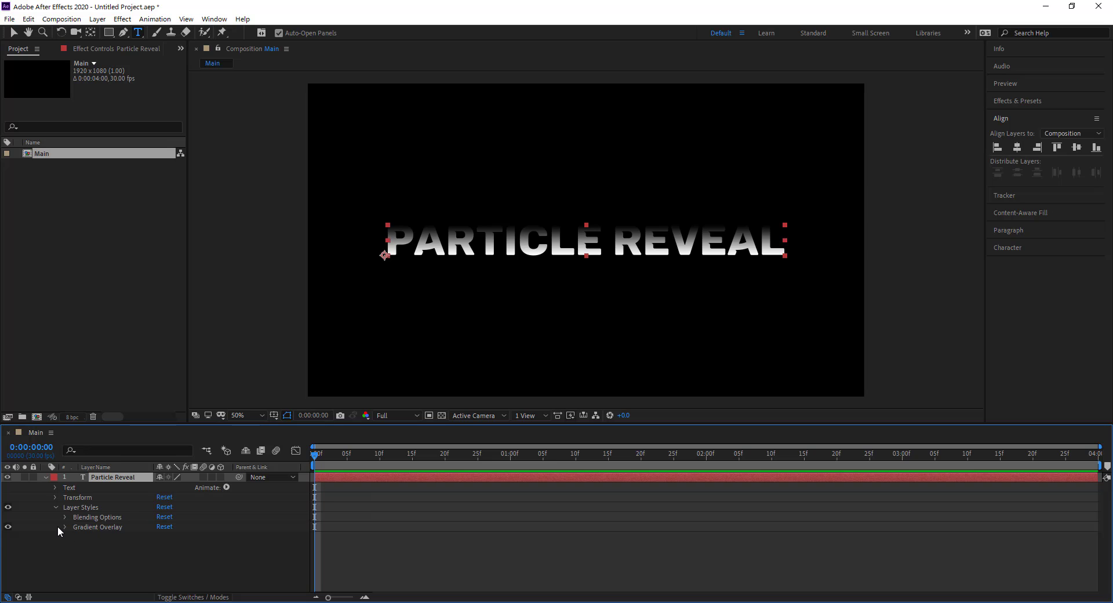
pyautogui.click(64, 527)
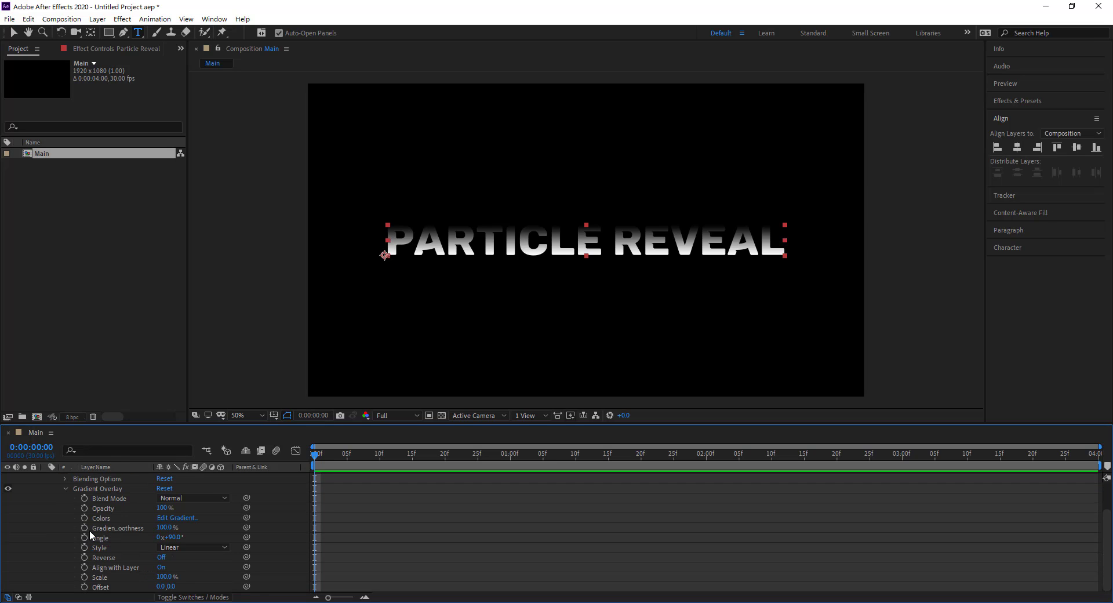
# Set the start color of the Gradient Overlay to light blue, 54ACFD
pyautogui.click(179, 517)
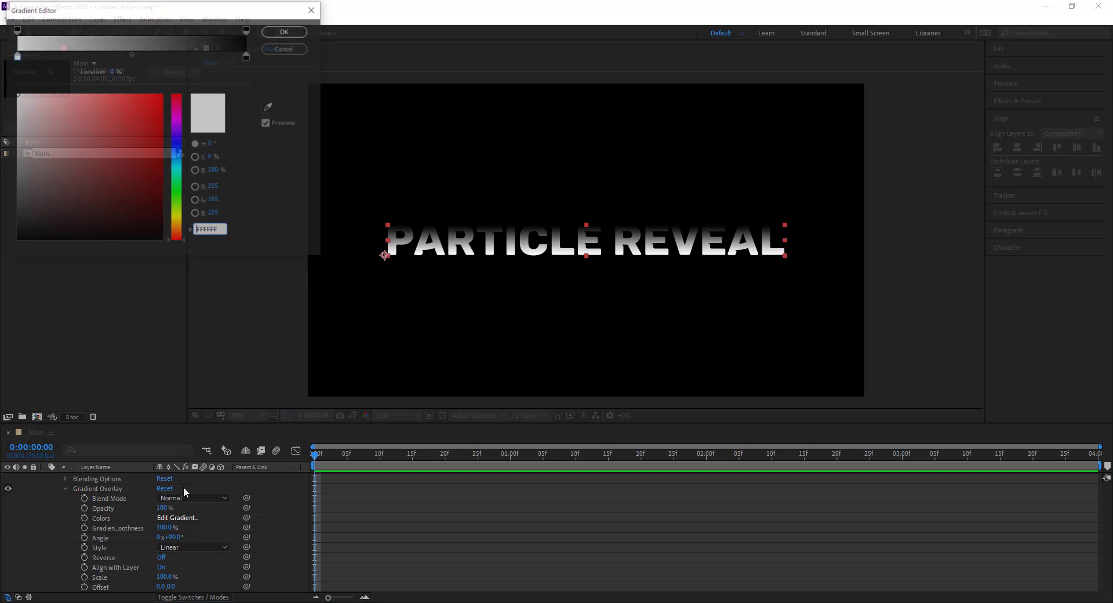
pyautogui.click(18, 57)
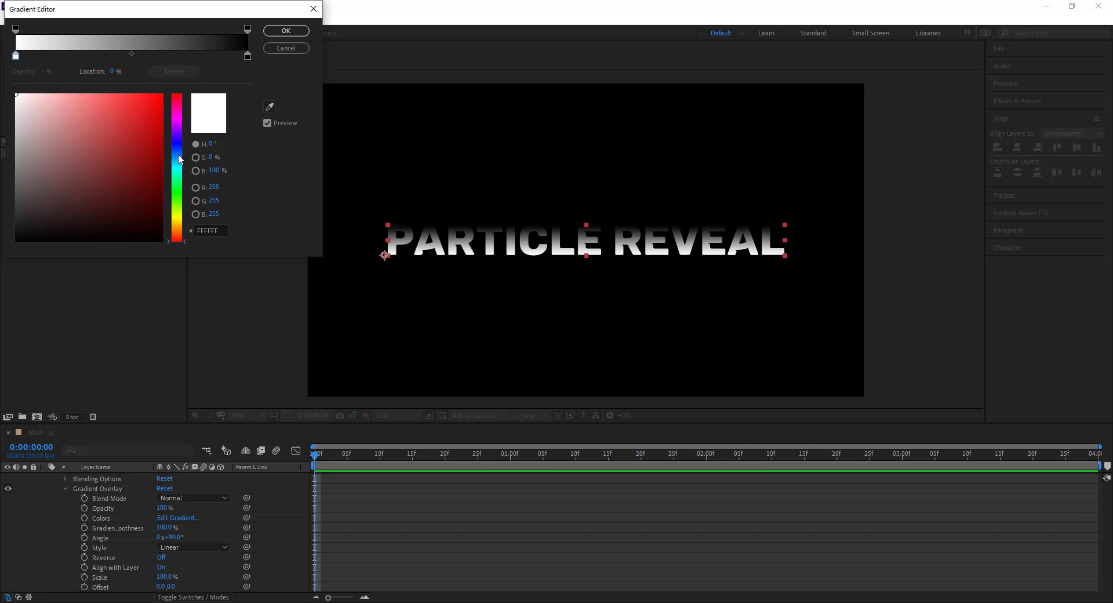
pyautogui.moveTo(180, 159); pyautogui.dragTo(180, 156)
pyautogui.click(125, 123)
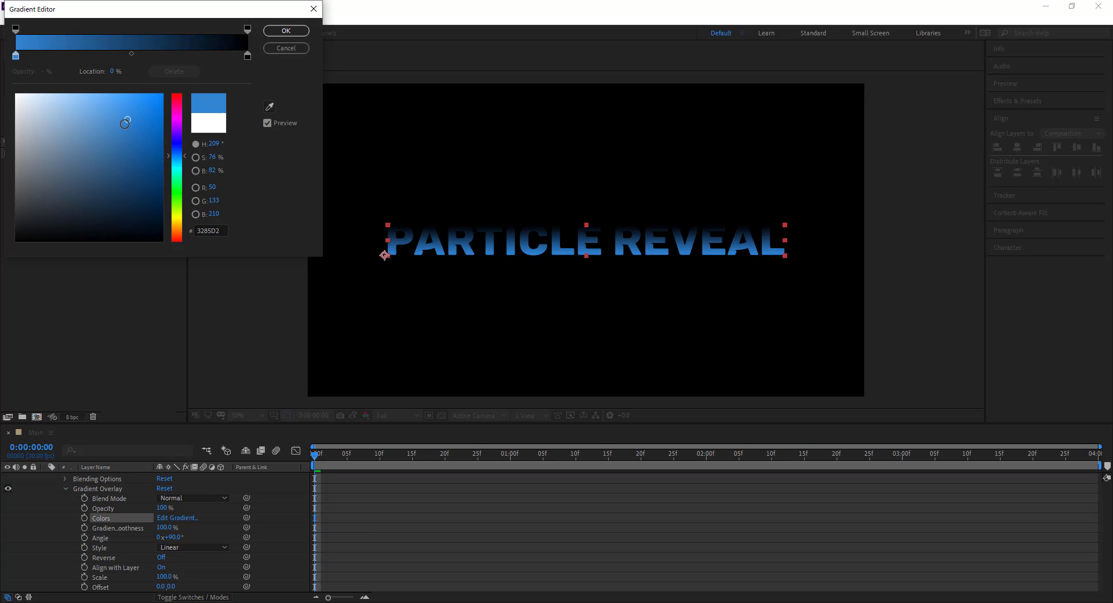
pyautogui.moveTo(125, 123); pyautogui.dragTo(114, 94)
pyautogui.click(280, 32)
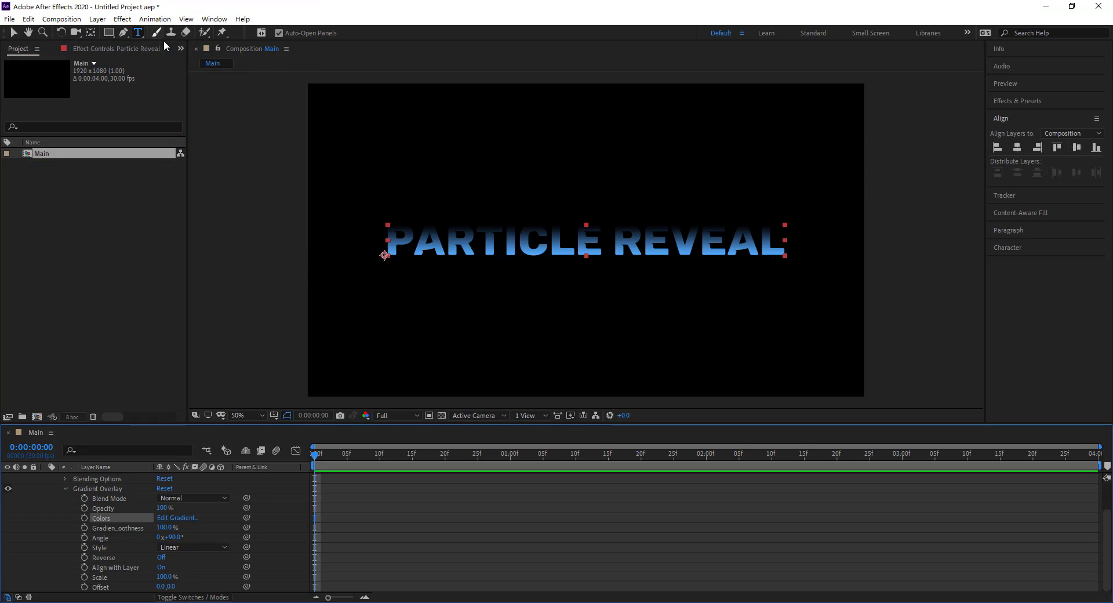
# Change the end color stop of the overlay's gradient to a deep, saturated blue
pyautogui.click(184, 519)
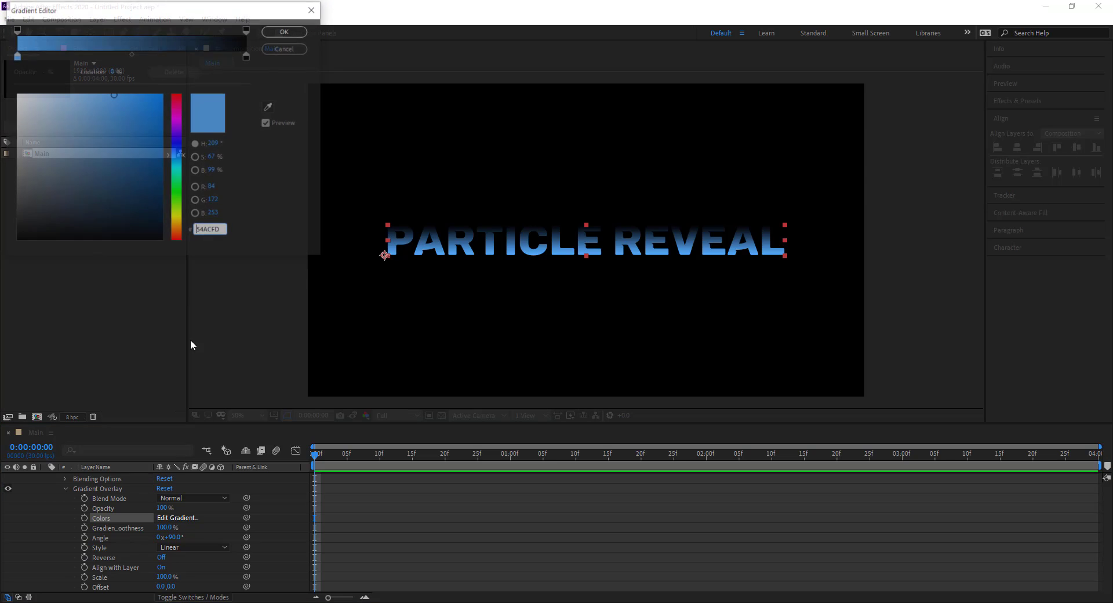
pyautogui.click(248, 55)
pyautogui.click(176, 142)
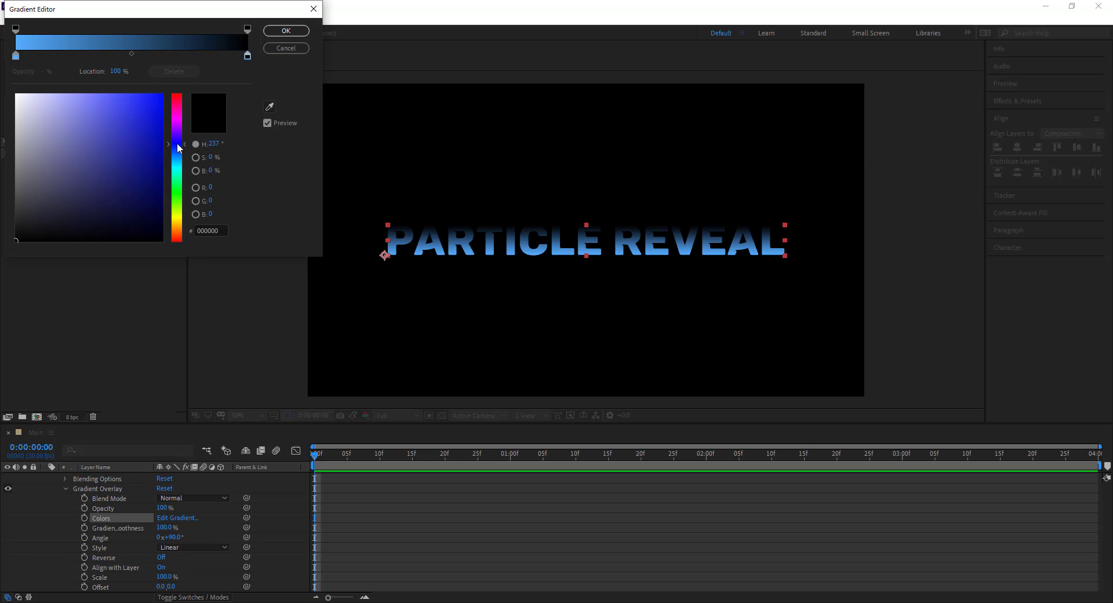
pyautogui.click(127, 121)
pyautogui.moveTo(127, 120); pyautogui.dragTo(150, 118)
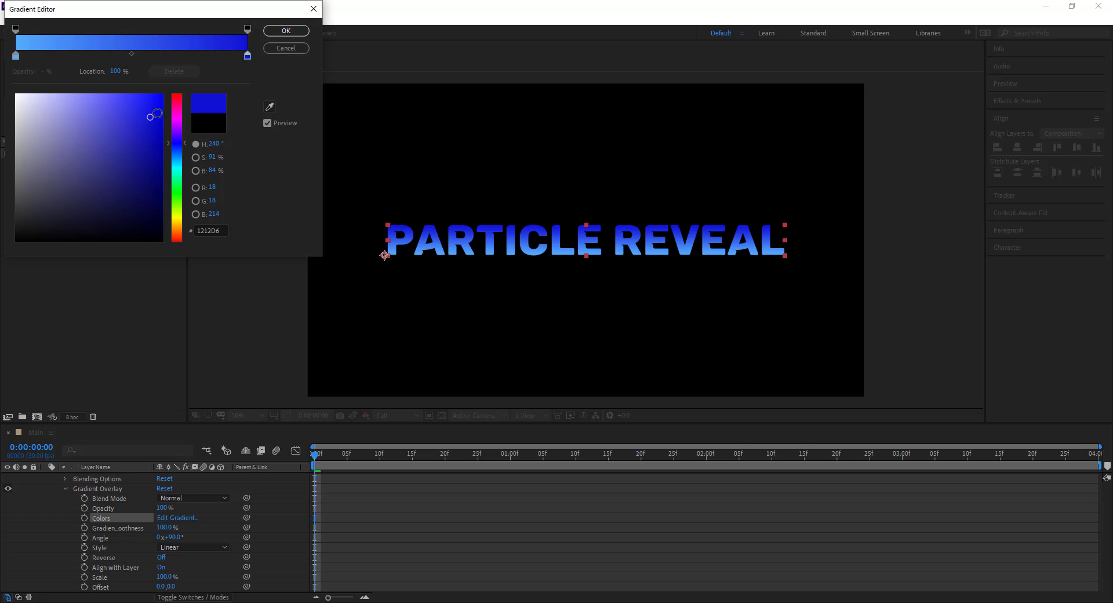
# Add a middle color stop at 50% in the gradient and make it white, FFFFFF
pyautogui.click(132, 58)
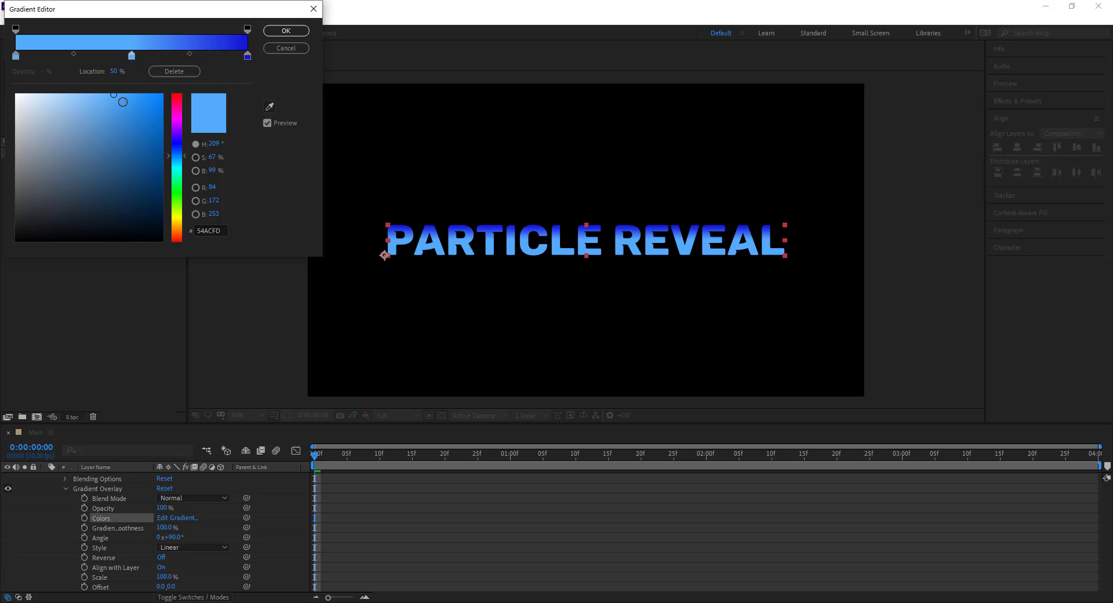
pyautogui.moveTo(104, 102); pyautogui.dragTo(12, 85)
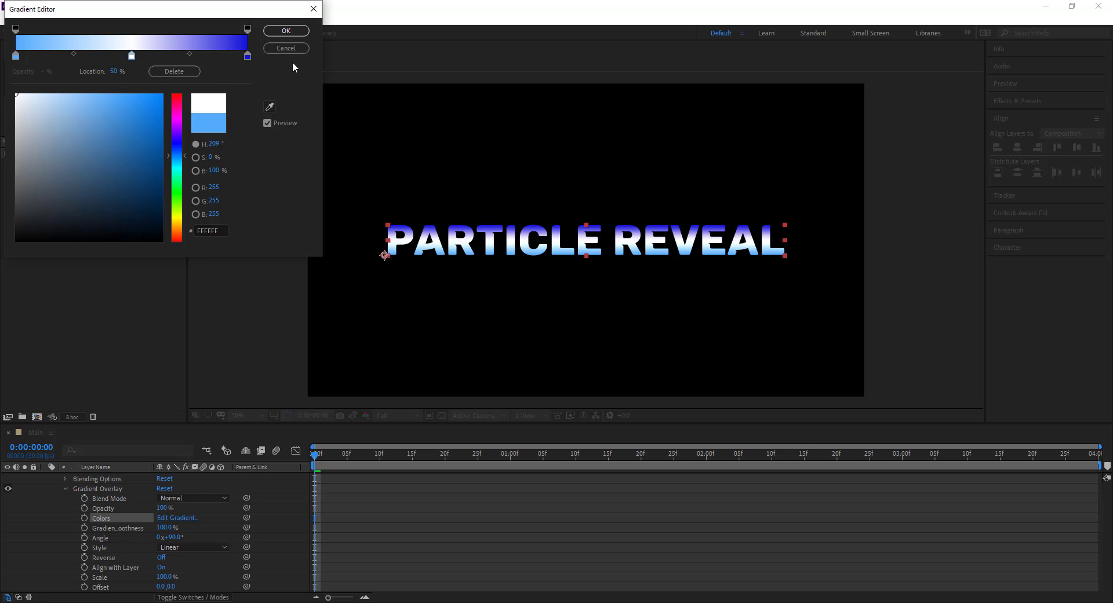
pyautogui.click(285, 31)
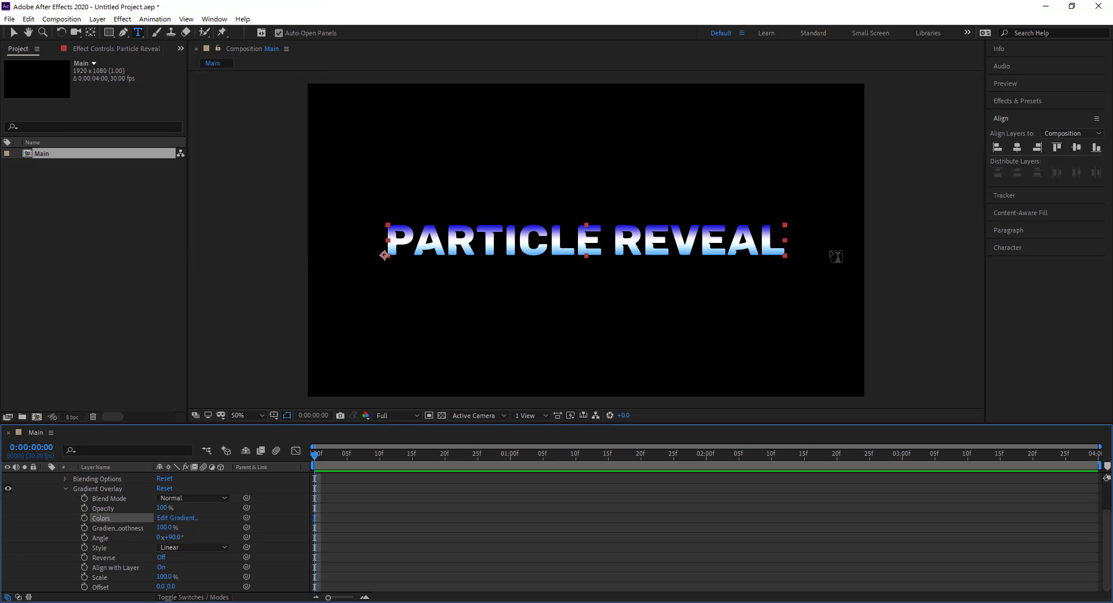
# Set the Gradient Overlay style to Reflected and collapse the text layer's properties
pyautogui.click(188, 551)
pyautogui.click(198, 527)
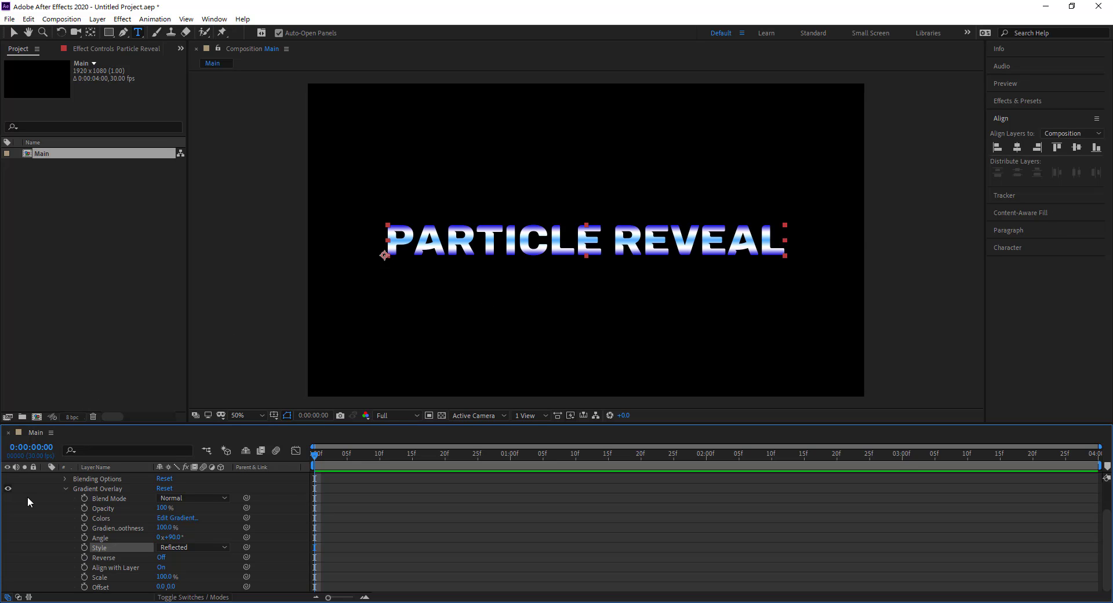
pyautogui.click(65, 489)
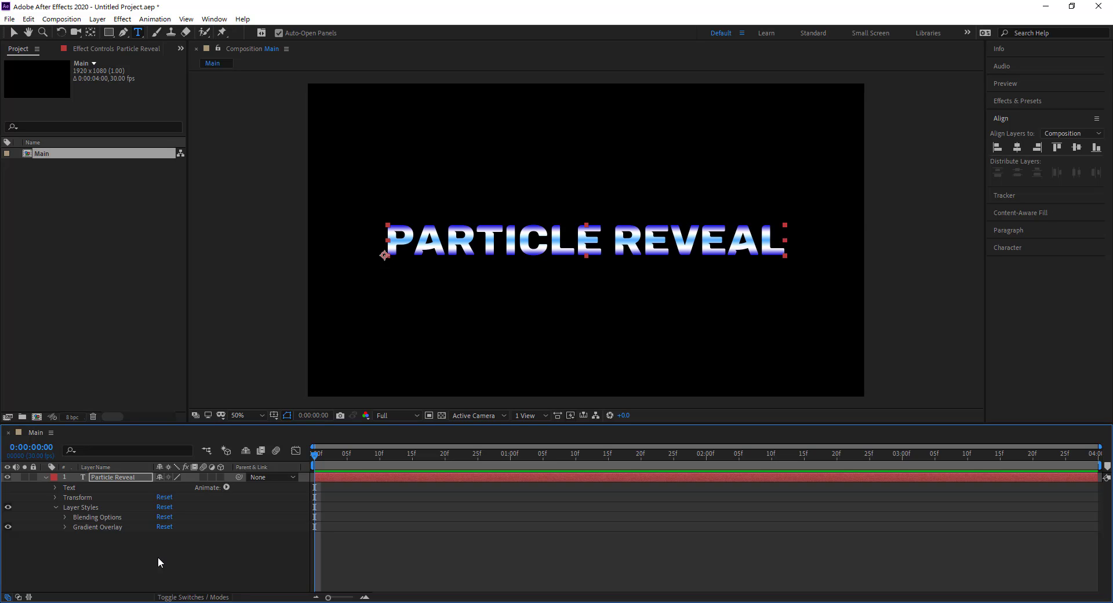
pyautogui.click(44, 478)
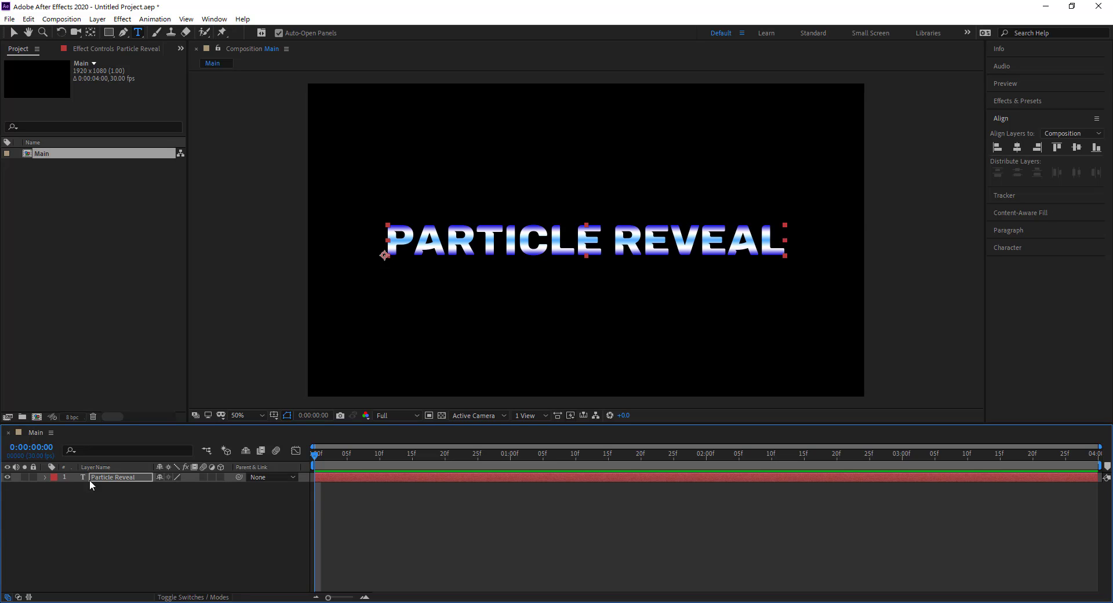
# Duplicate the Particle Reveal text layer and hide the upper copy
pyautogui.click(123, 478)
pyautogui.hotkey('ctrl', 'd')
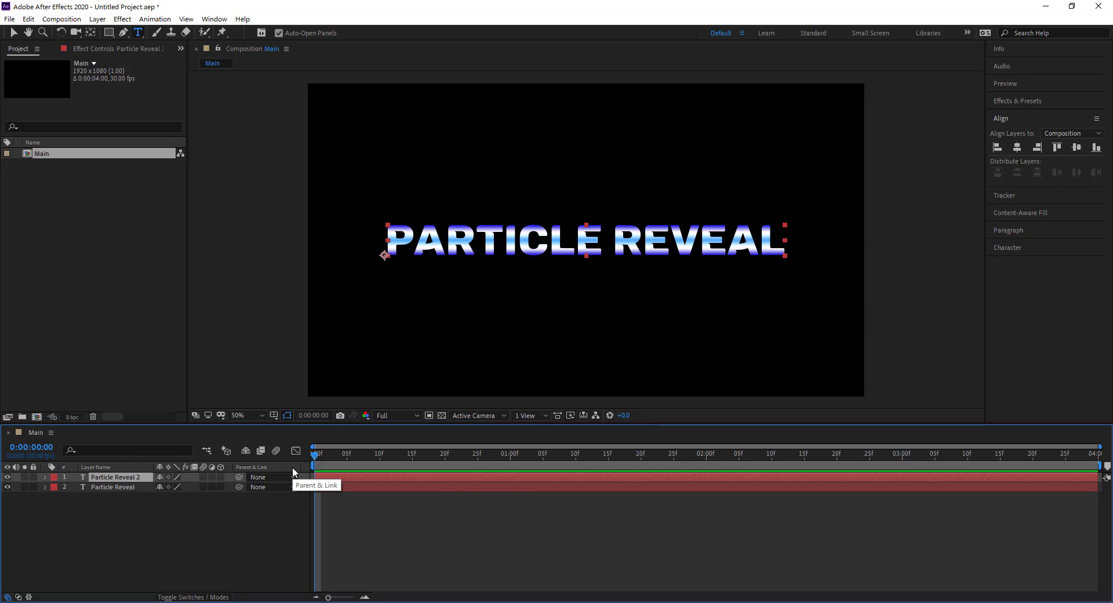
pyautogui.click(7, 478)
# Find the CC Ball Action effect and apply it to the visible lower Particle Reveal layer
pyautogui.click(119, 487)
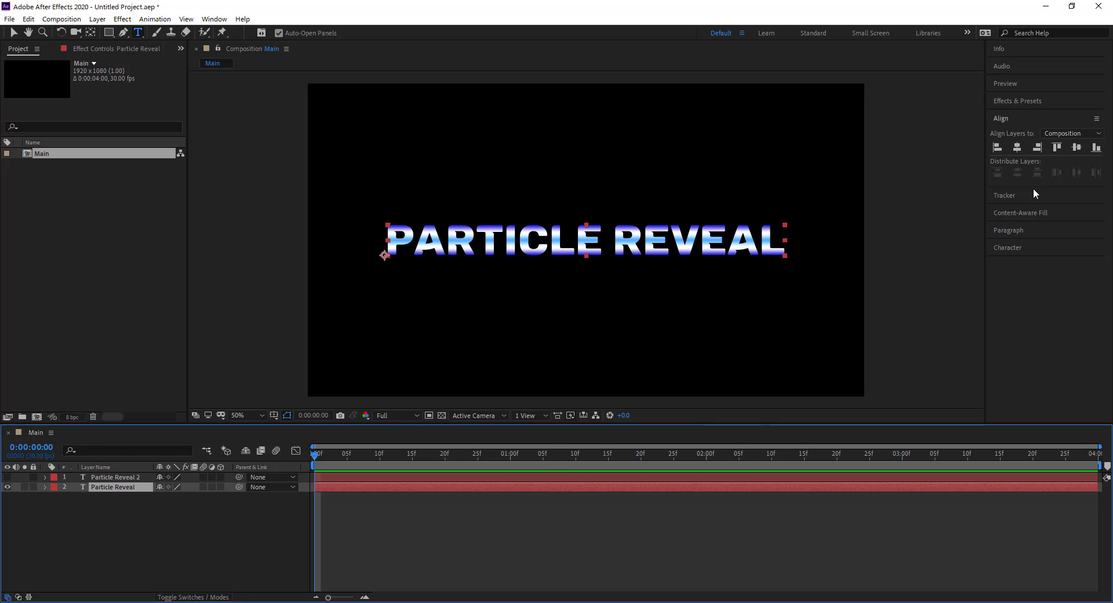
pyautogui.click(1025, 100)
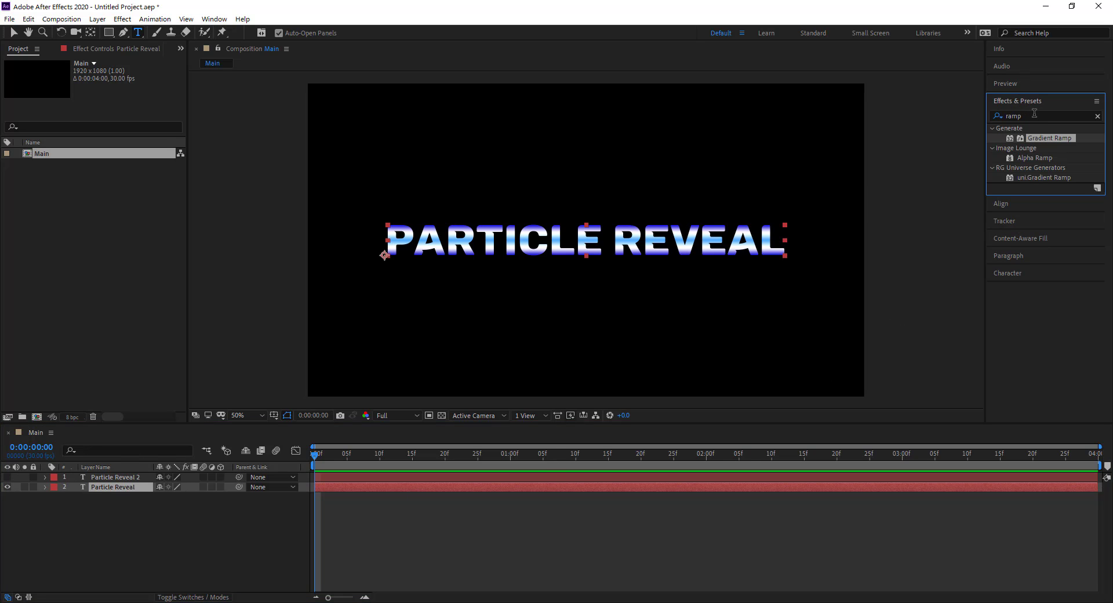
pyautogui.moveTo(1028, 114); pyautogui.dragTo(1009, 117)
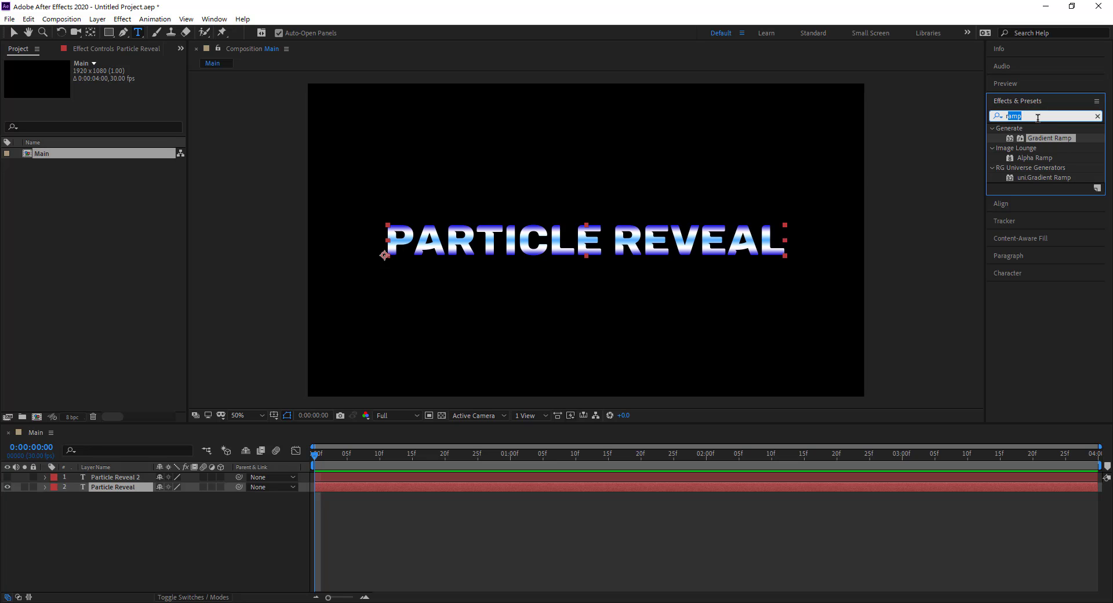
pyautogui.click(1039, 118)
pyautogui.doubleClick(1008, 116)
pyautogui.write('cc ab')
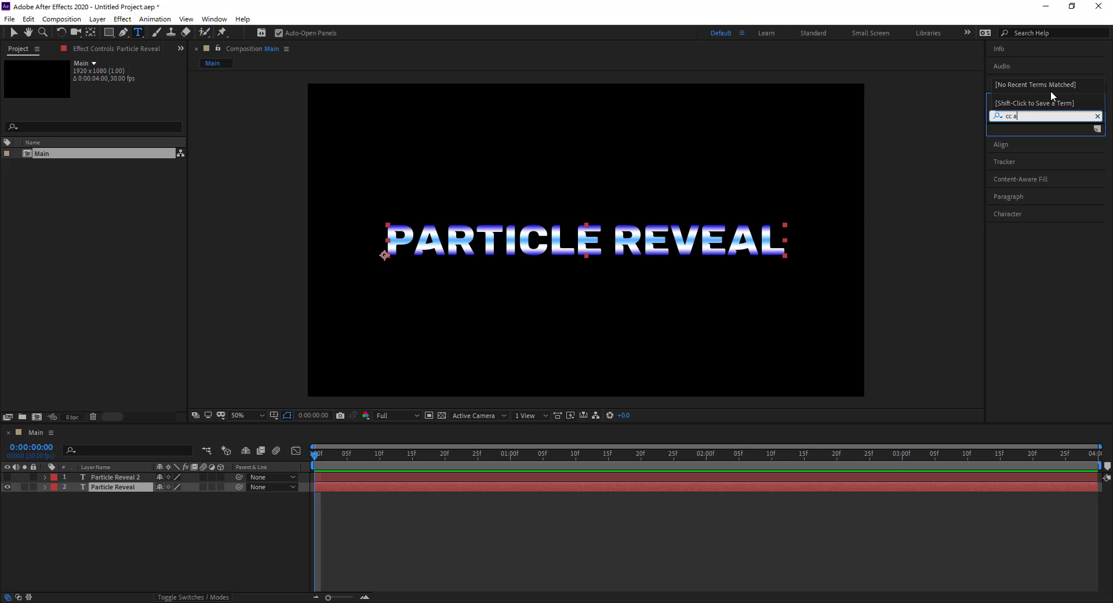
pyautogui.press('BackSpace')
pyautogui.press('BackSpace')
pyautogui.press('BackSpace')
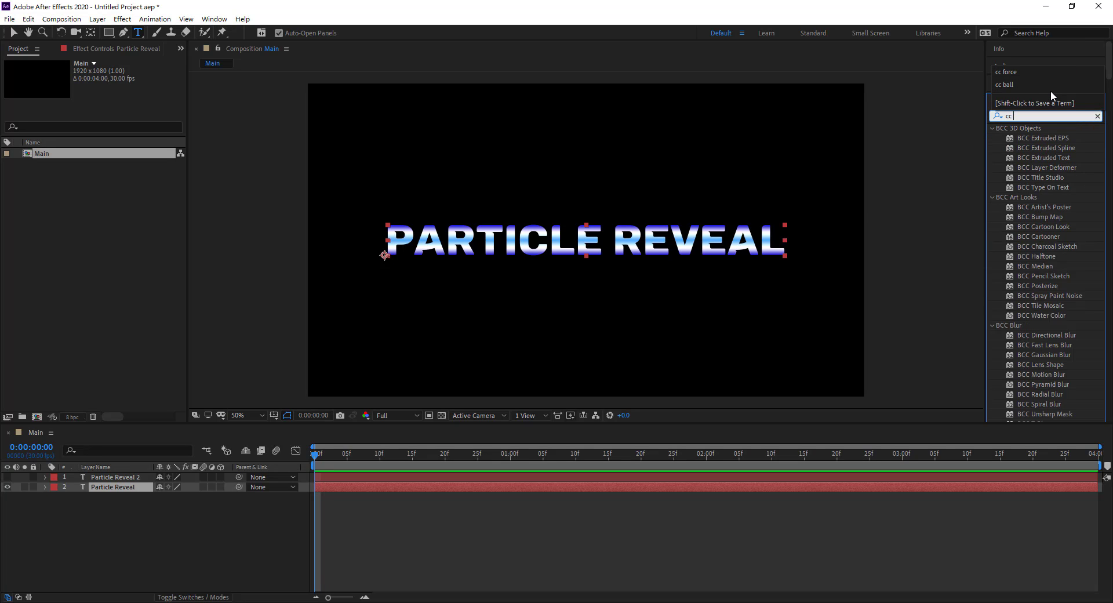
pyautogui.write('ball')
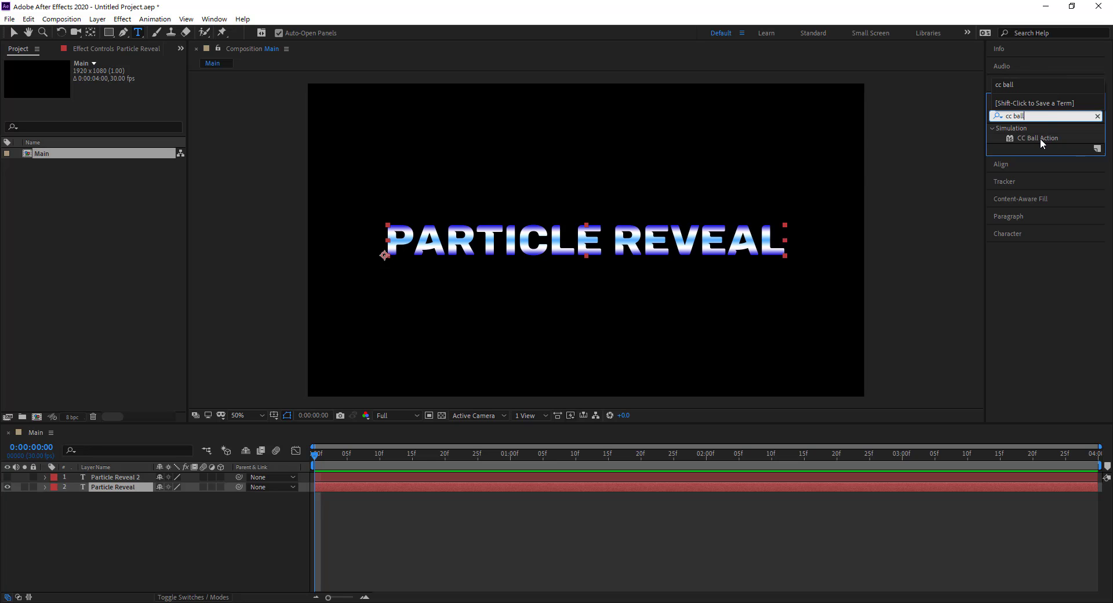
pyautogui.moveTo(1041, 138); pyautogui.dragTo(123, 488)
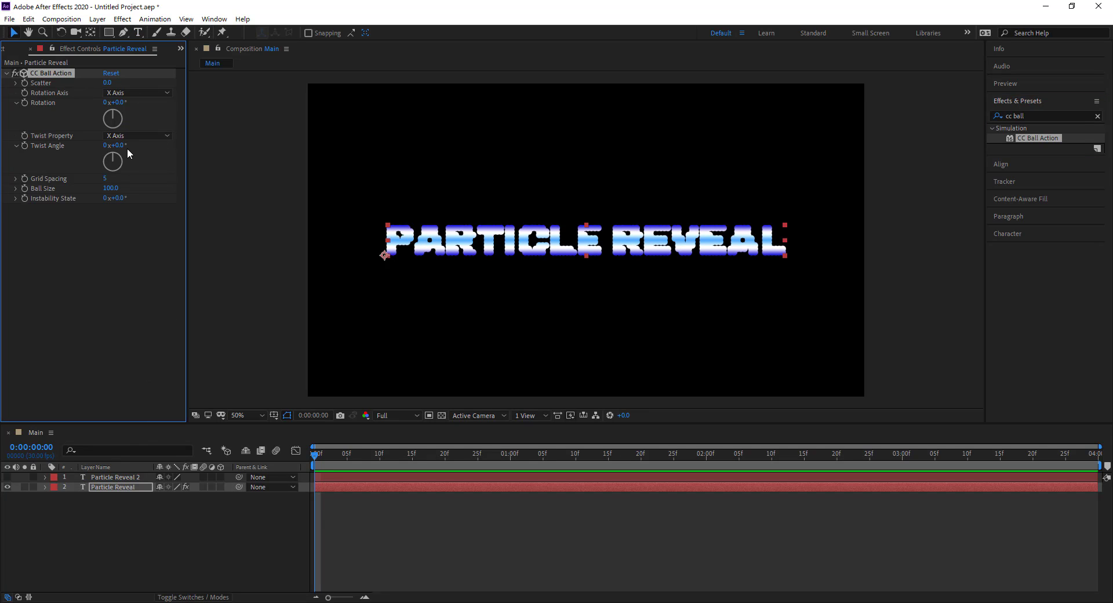
# Set CC Ball Action's Grid Spacing to 1 and keyframe Scatter at 533 on the first frame
pyautogui.click(104, 180)
pyautogui.write('1')
pyautogui.press('Return')
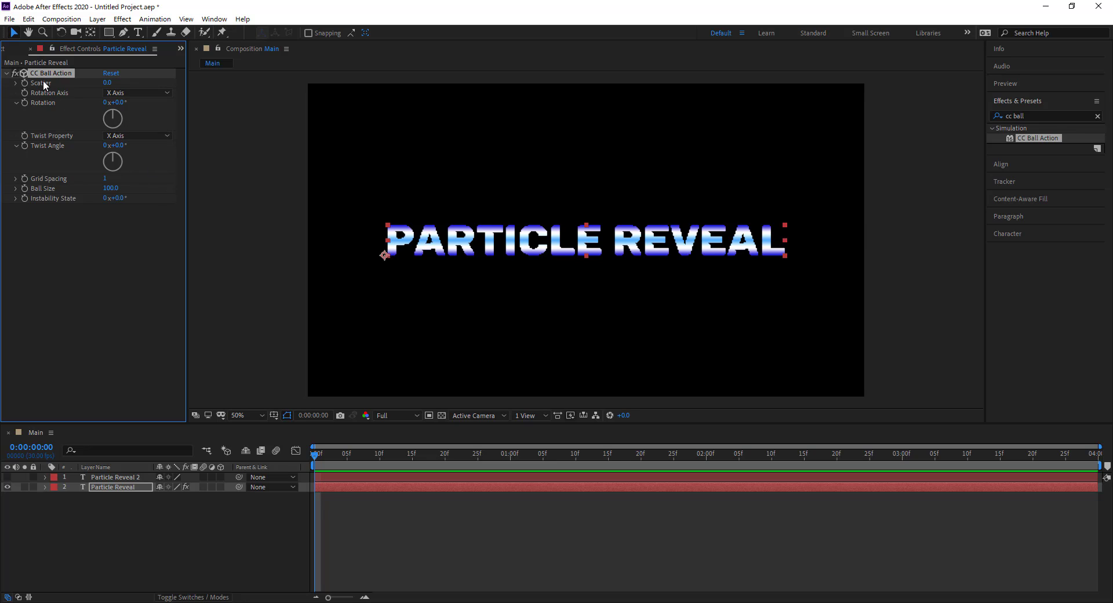
pyautogui.click(24, 83)
pyautogui.moveTo(107, 84); pyautogui.dragTo(420, 84)
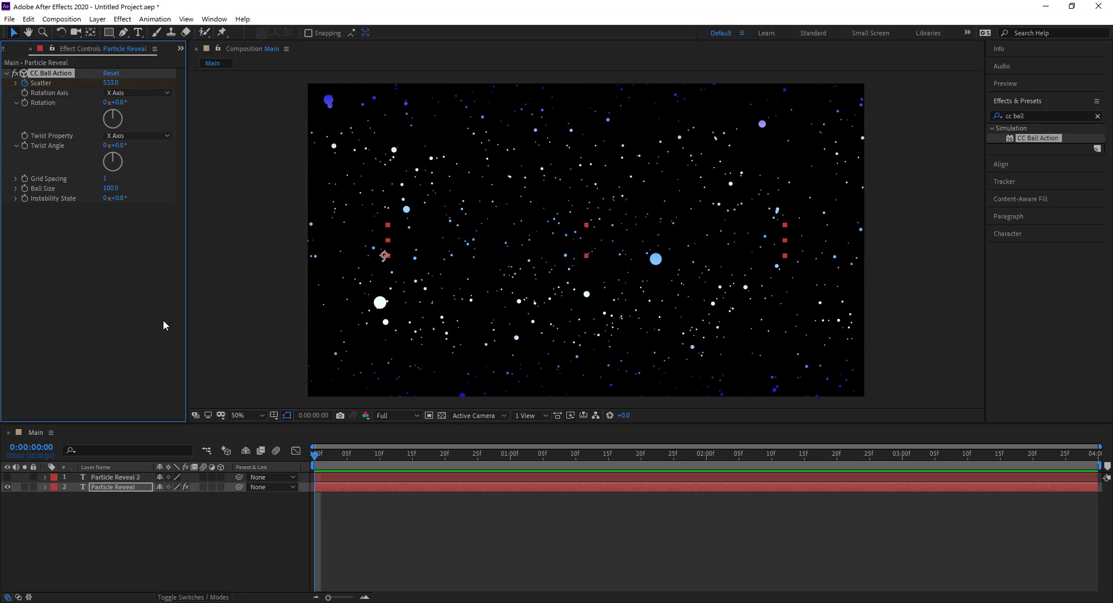
# Add a Scatter keyframe of 1024 at 2 seconds
pyautogui.click(316, 461)
pyautogui.moveTo(316, 461); pyautogui.dragTo(511, 464)
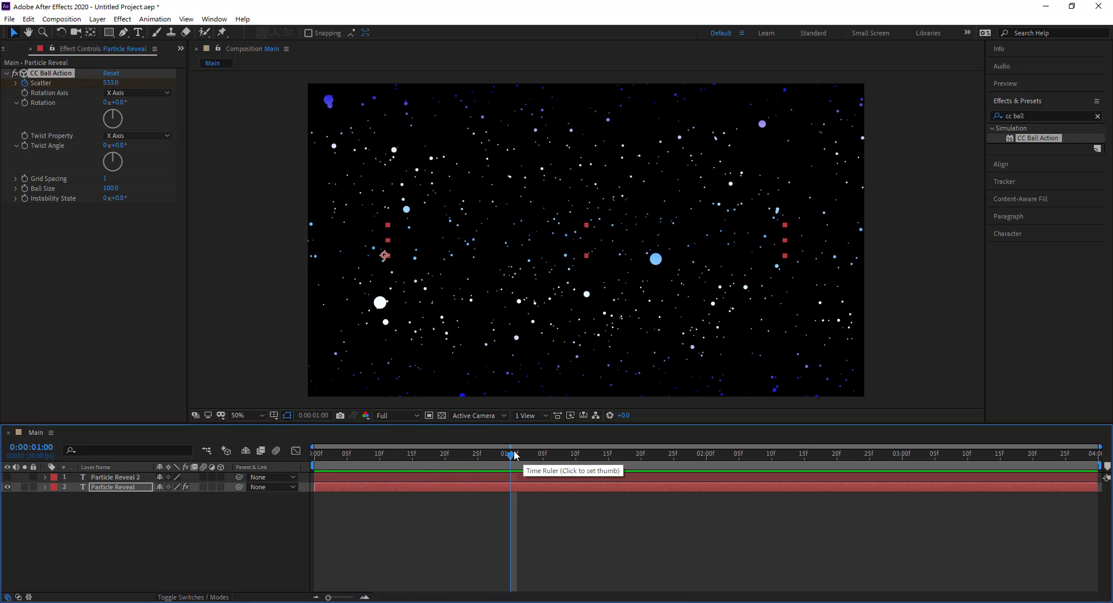
pyautogui.moveTo(515, 455); pyautogui.dragTo(711, 460)
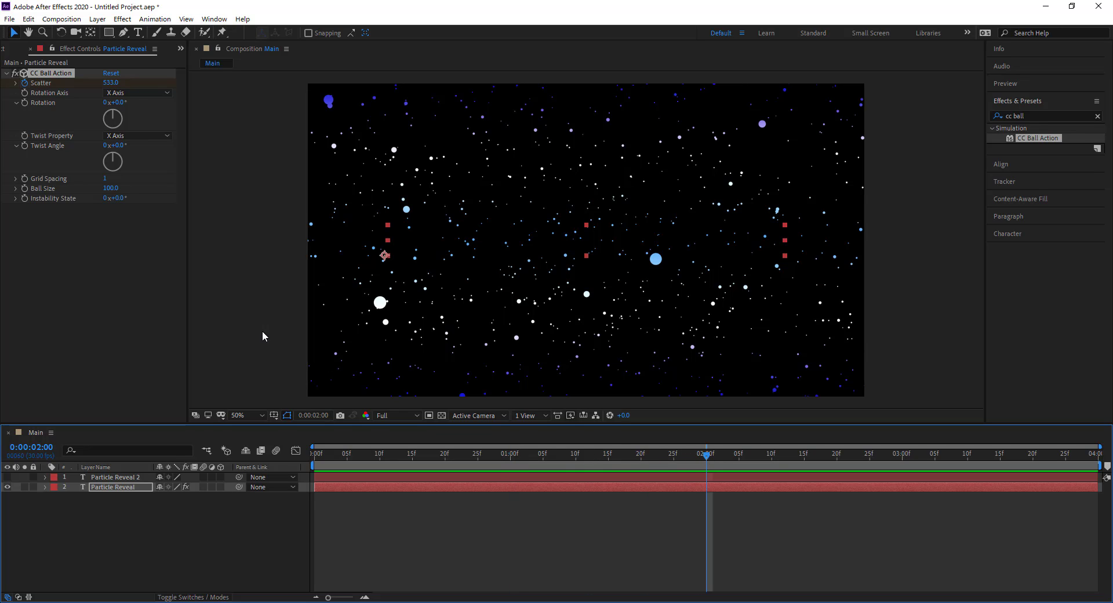
pyautogui.click(109, 83)
pyautogui.press('Return')
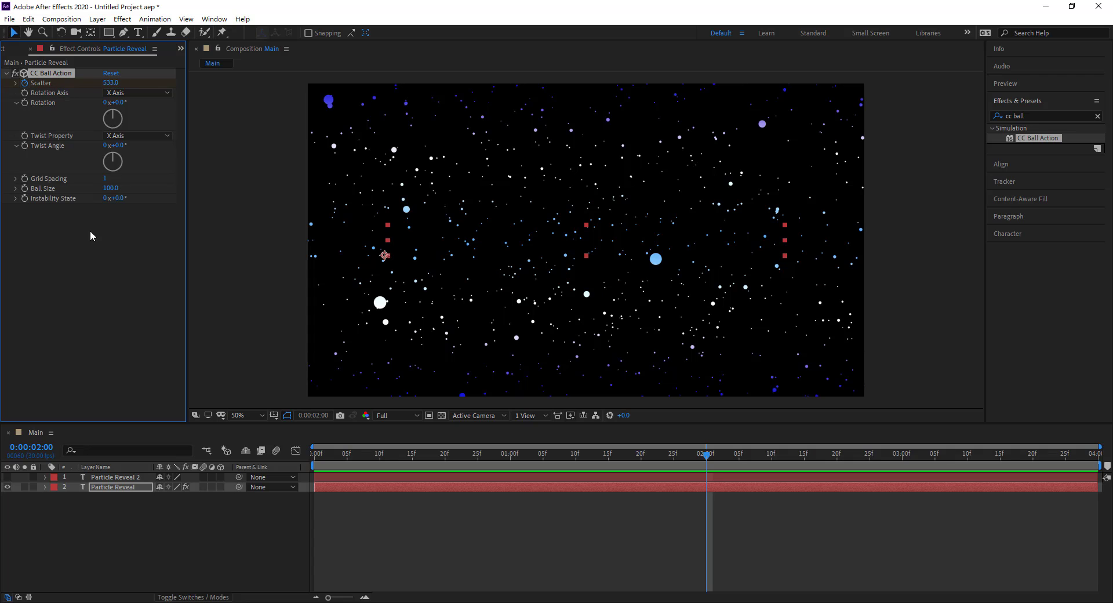
pyautogui.moveTo(146, 73); pyautogui.dragTo(450, 83)
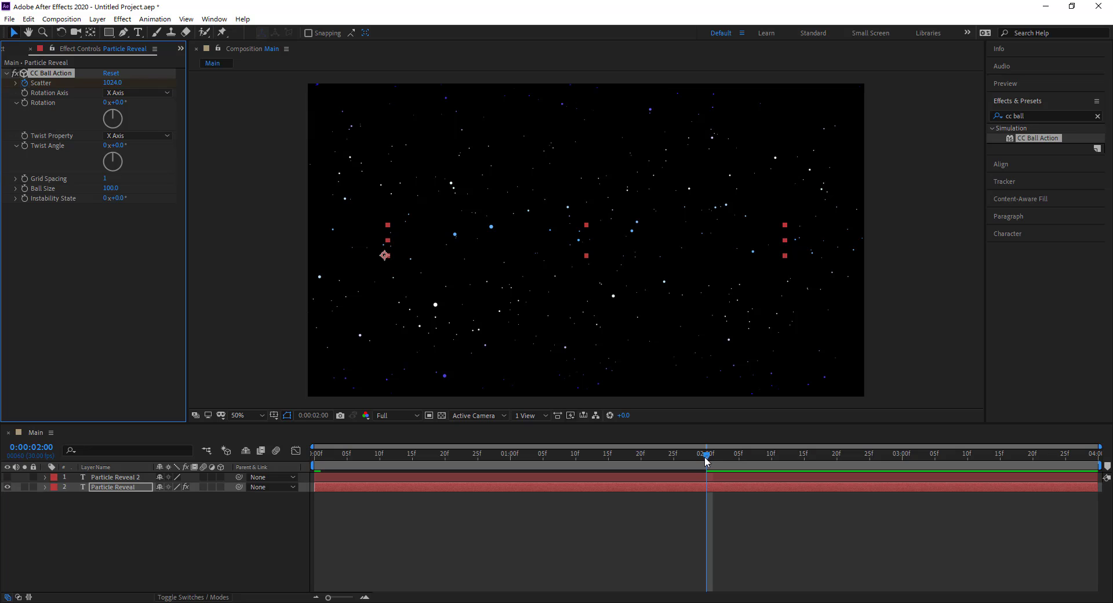
# Set Scatter to 1024 at the first frame and reveal the layer's keyframes in the timeline
pyautogui.moveTo(707, 456); pyautogui.dragTo(258, 479)
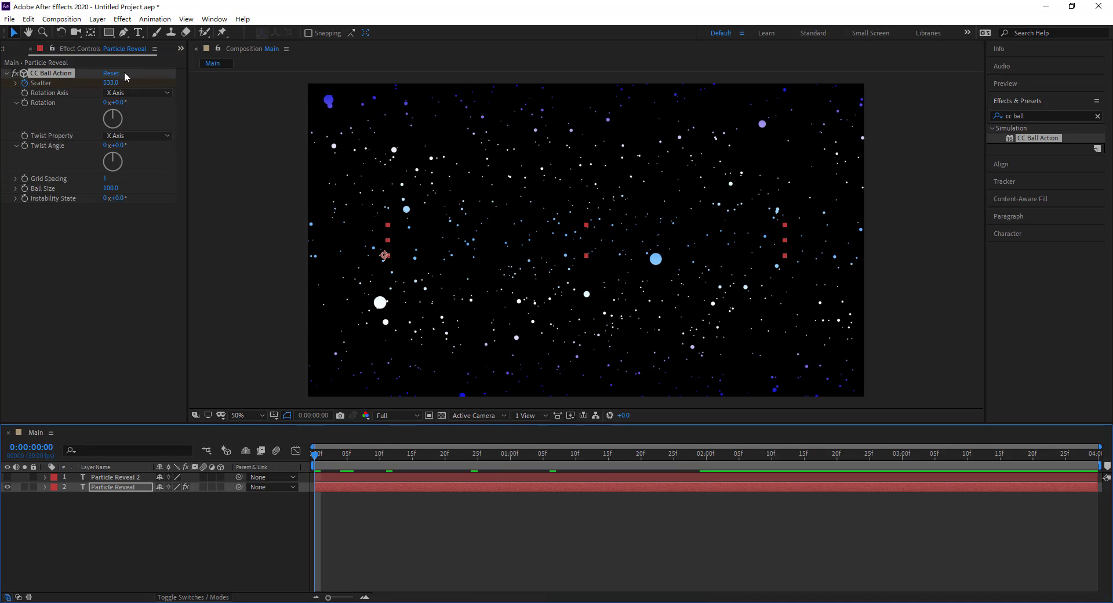
pyautogui.moveTo(110, 83); pyautogui.dragTo(308, 91)
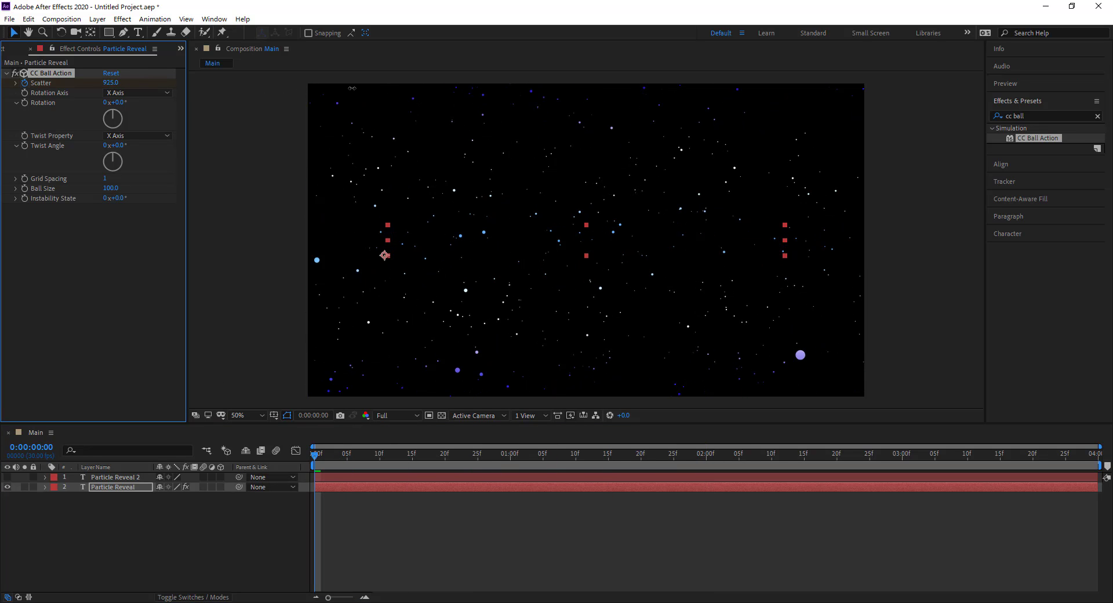
pyautogui.hotkey('ctrl', 'z')
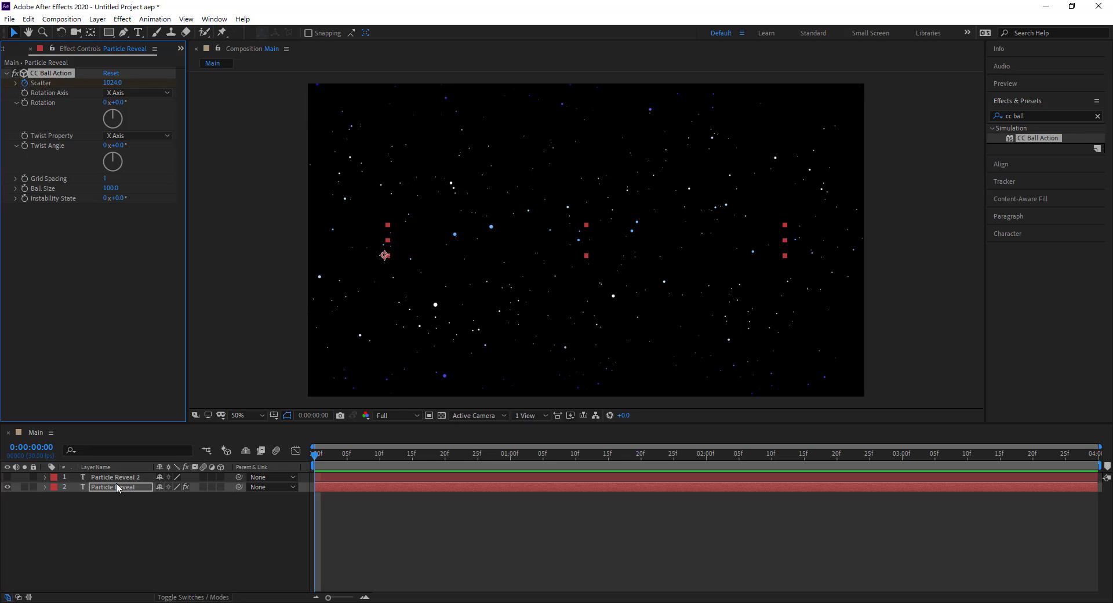
pyautogui.click(118, 486)
pyautogui.press('u')
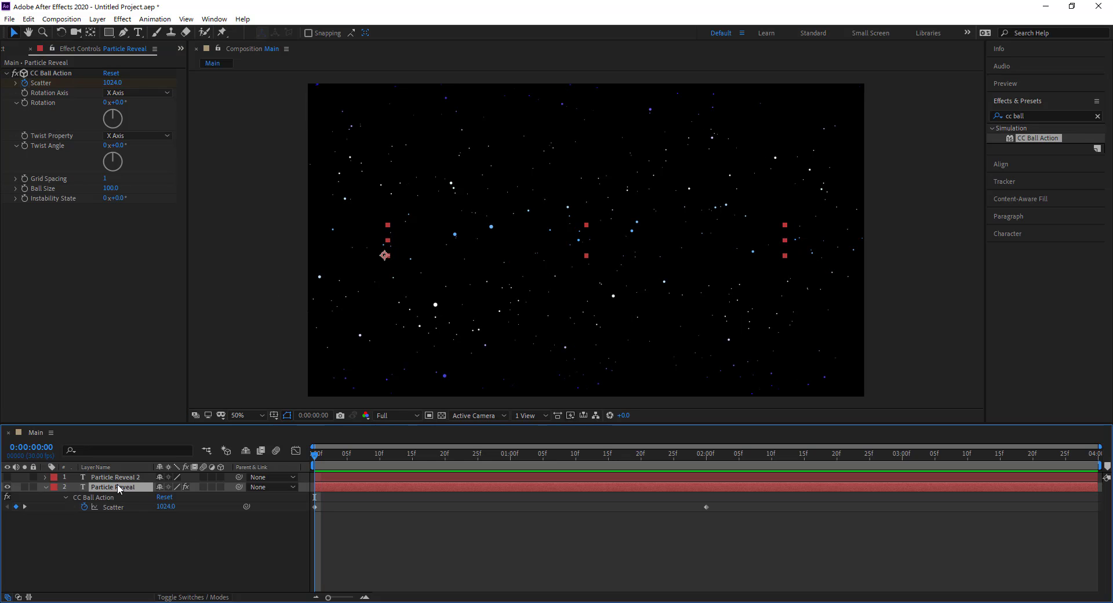
# Set the Scatter keyframe at 2 seconds to 0
pyautogui.moveTo(319, 461); pyautogui.dragTo(707, 472)
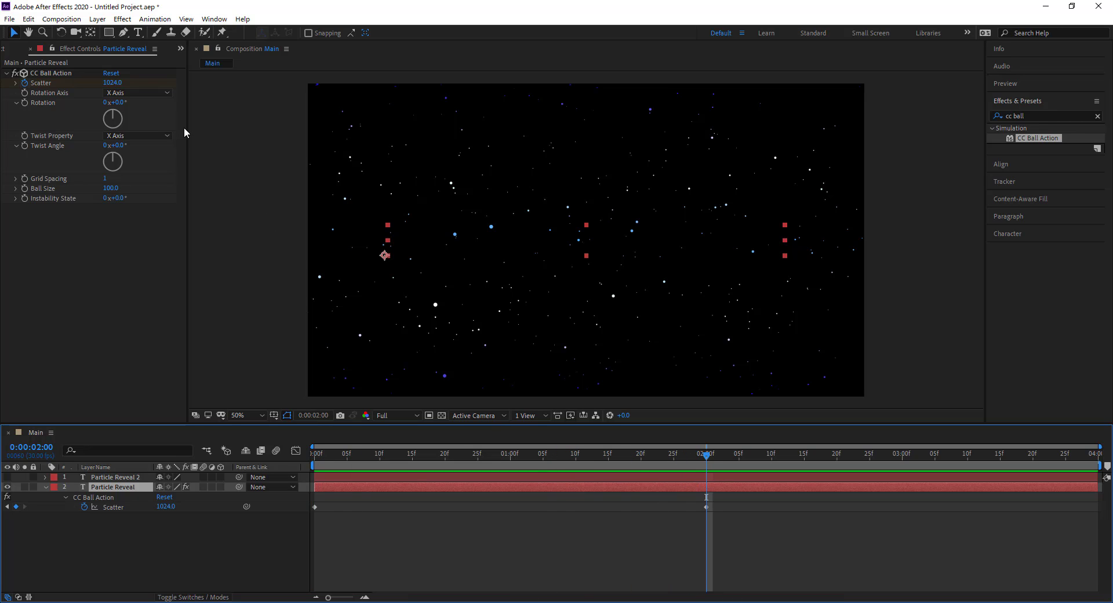
pyautogui.click(113, 82)
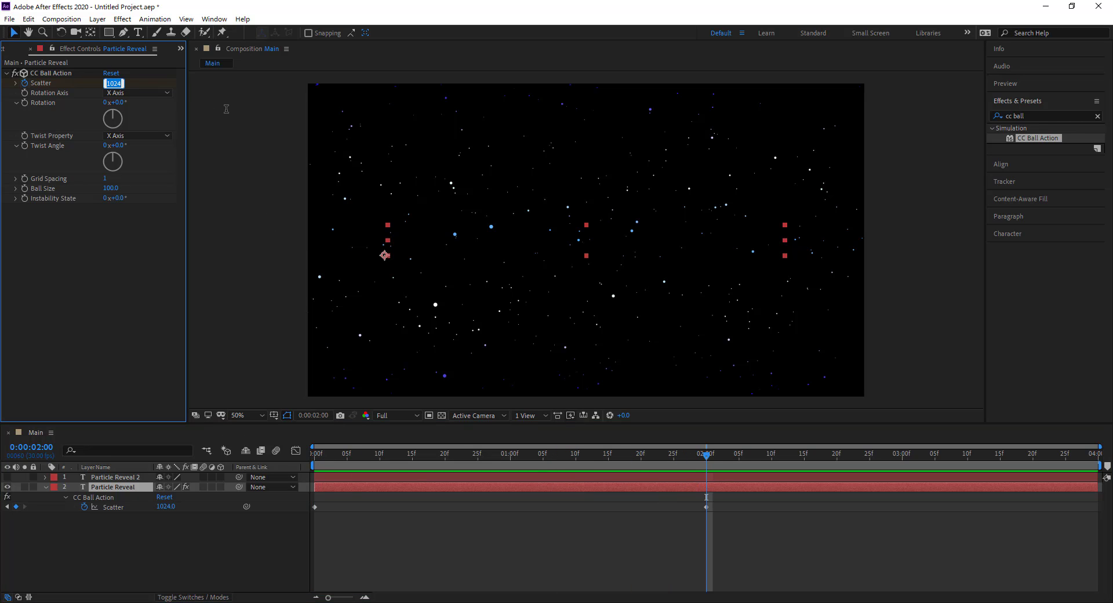
pyautogui.write('0')
pyautogui.press('Return')
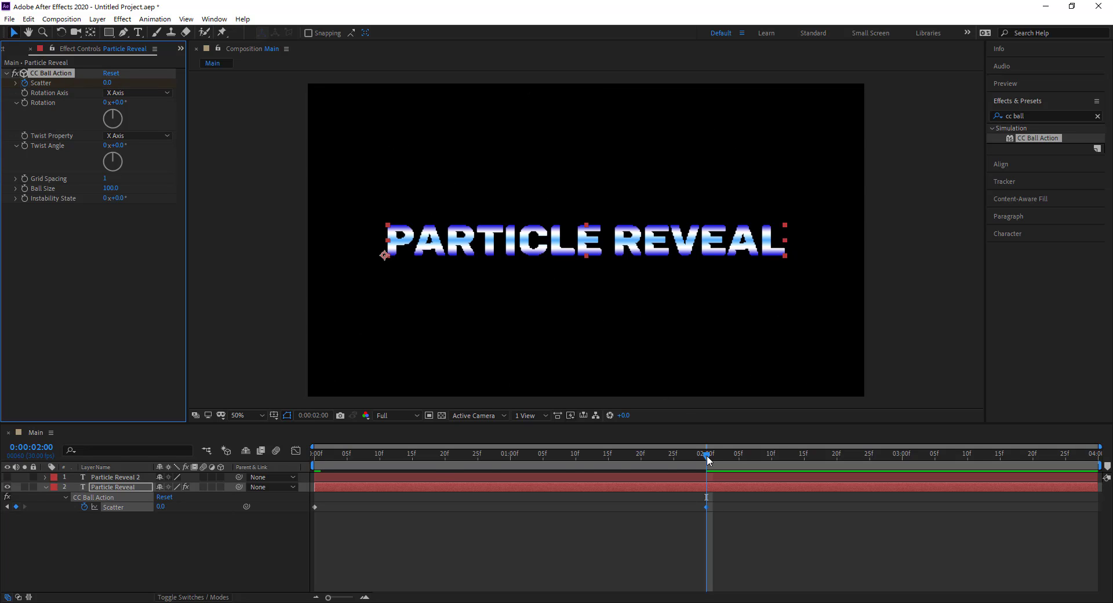
# Enable keyframing for Twist Angle at the first frame and set it to 305°
pyautogui.moveTo(706, 456); pyautogui.dragTo(298, 481)
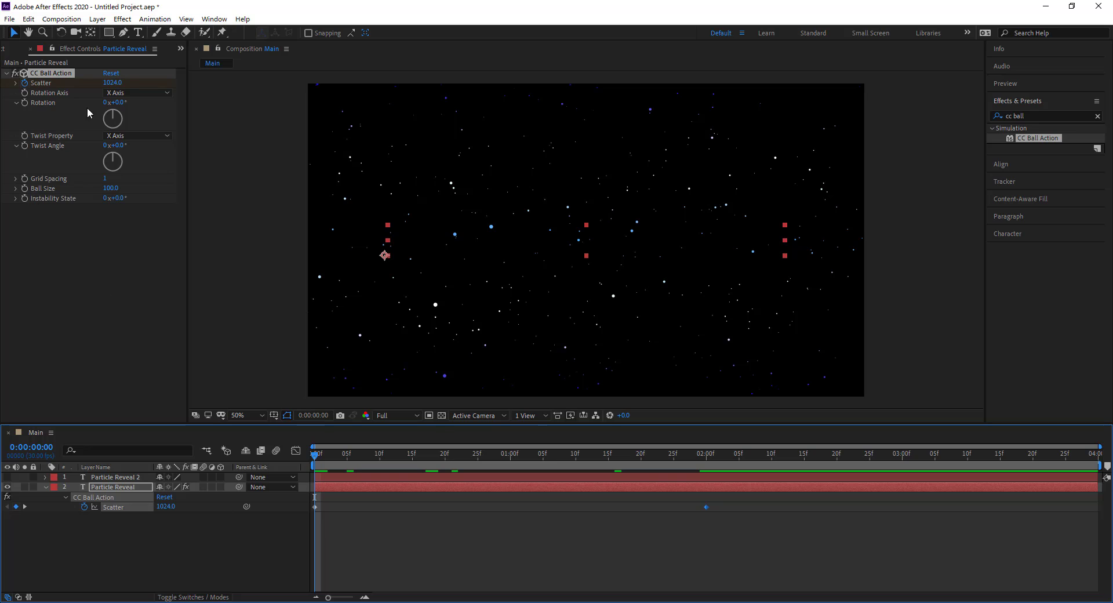
pyautogui.click(25, 146)
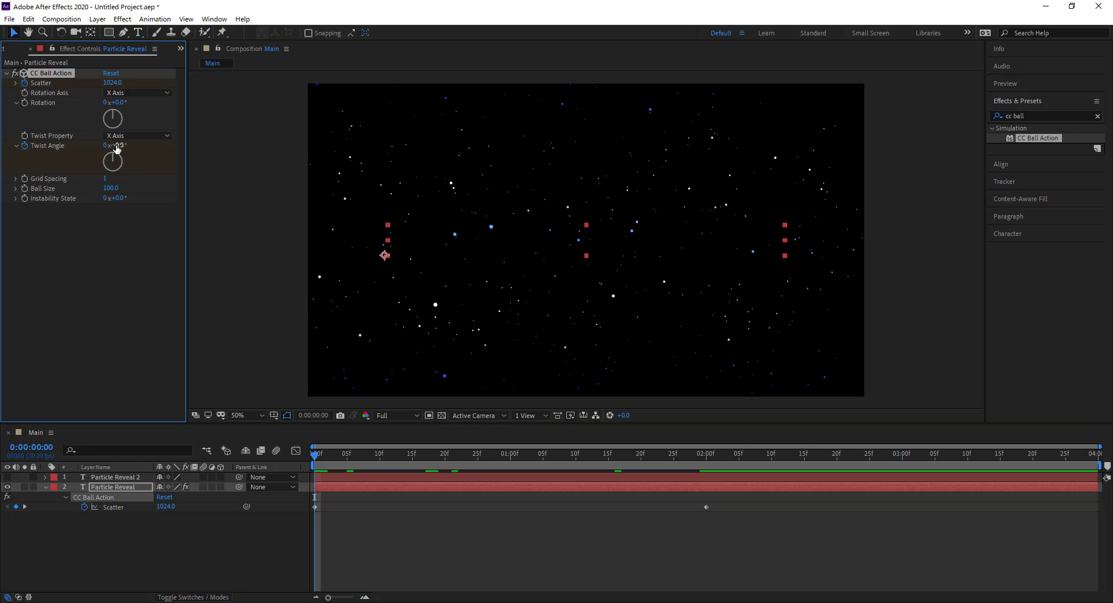
pyautogui.moveTo(116, 149); pyautogui.dragTo(294, 146)
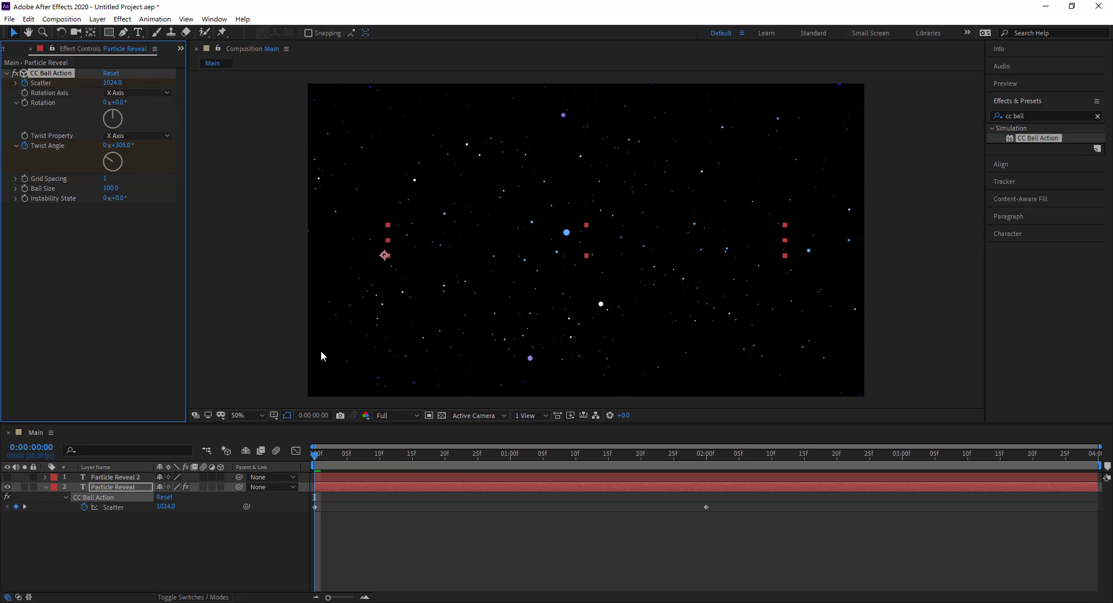
# Add a Twist Angle keyframe of 0° at 2 seconds
pyautogui.moveTo(316, 455); pyautogui.dragTo(704, 474)
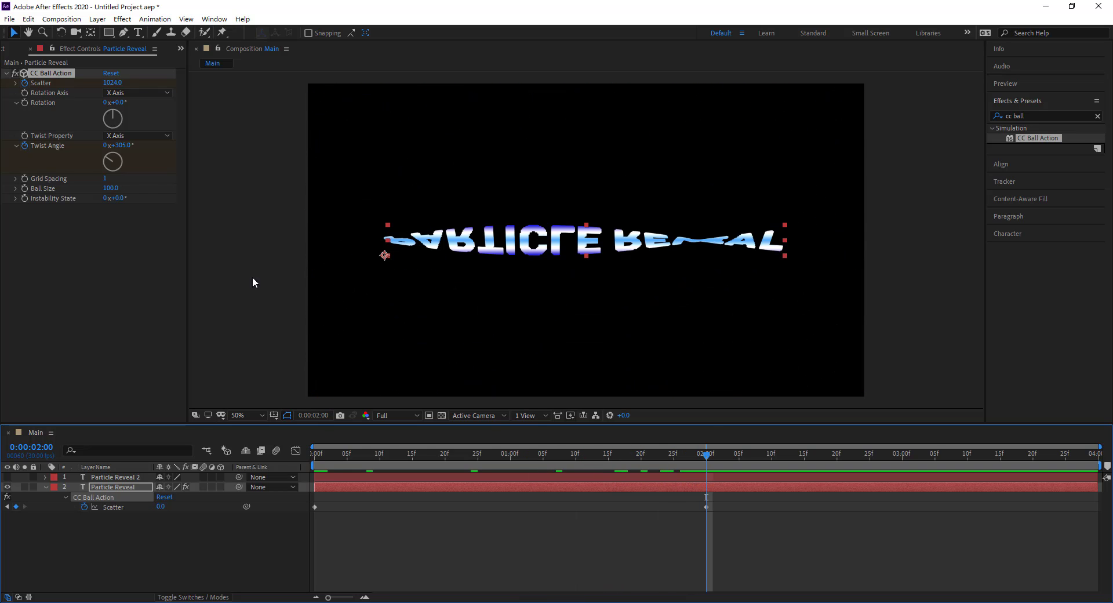
pyautogui.click(119, 145)
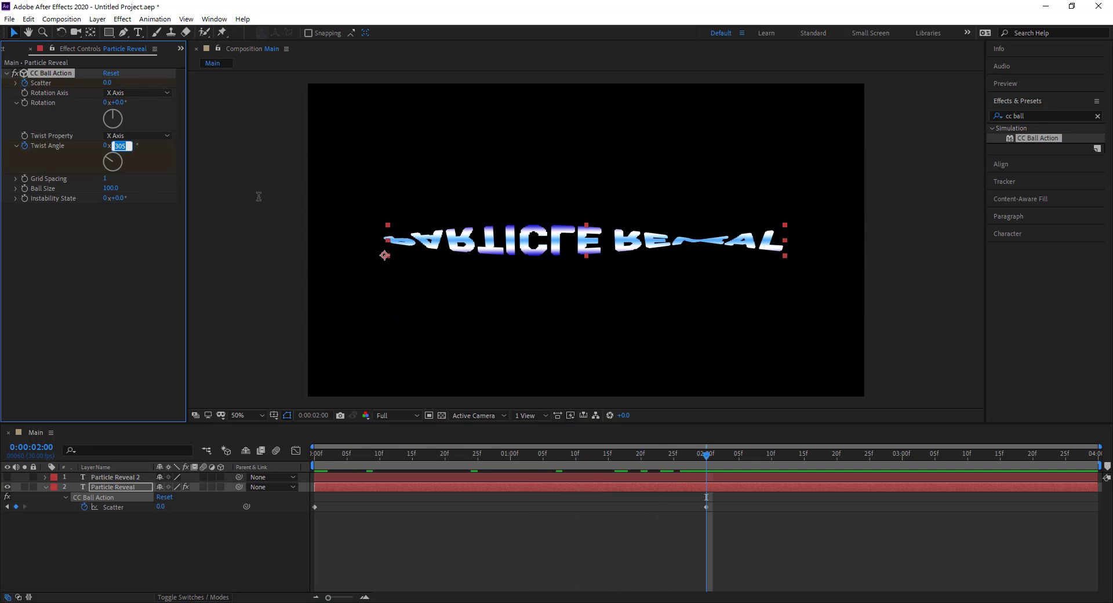
pyautogui.write('0')
pyautogui.press('Return')
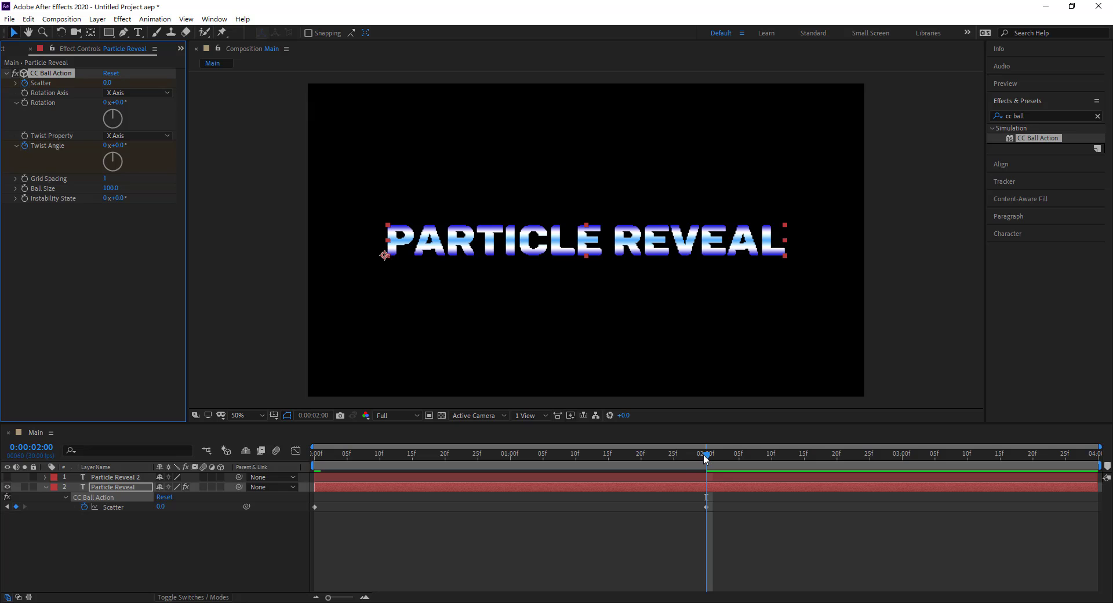
# Try different Ball Size and Rotation values on the text one frame past 2 seconds
pyautogui.moveTo(706, 458)
pyautogui.mouseDown()
pyautogui.moveTo(412, 469)
pyautogui.moveTo(712, 475)
pyautogui.mouseUp()
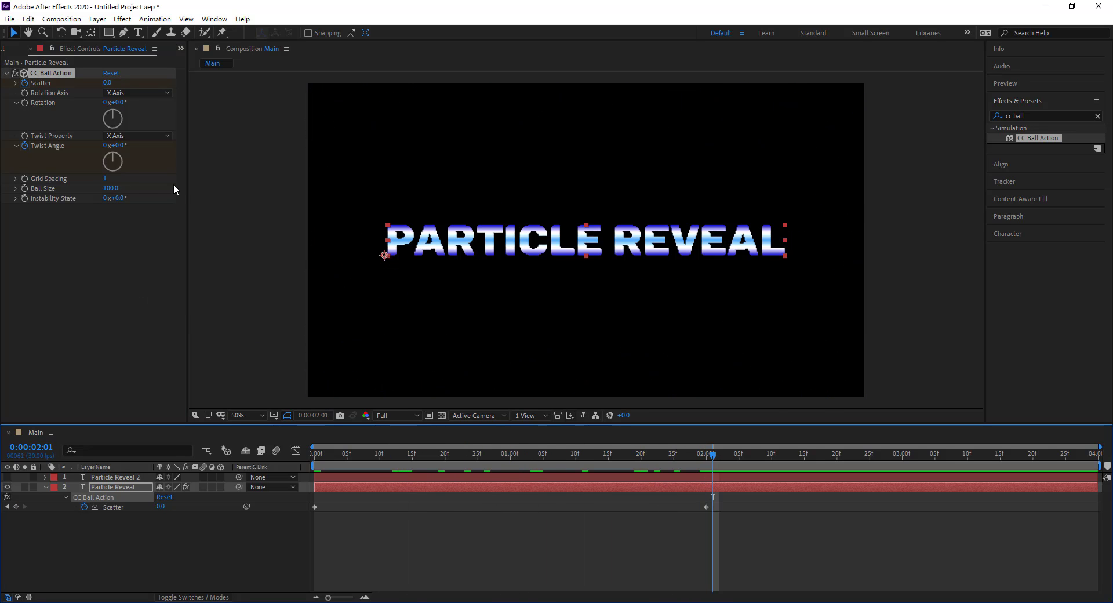
pyautogui.moveTo(110, 188)
pyautogui.mouseDown()
pyautogui.moveTo(99, 189)
pyautogui.moveTo(117, 189)
pyautogui.mouseUp()
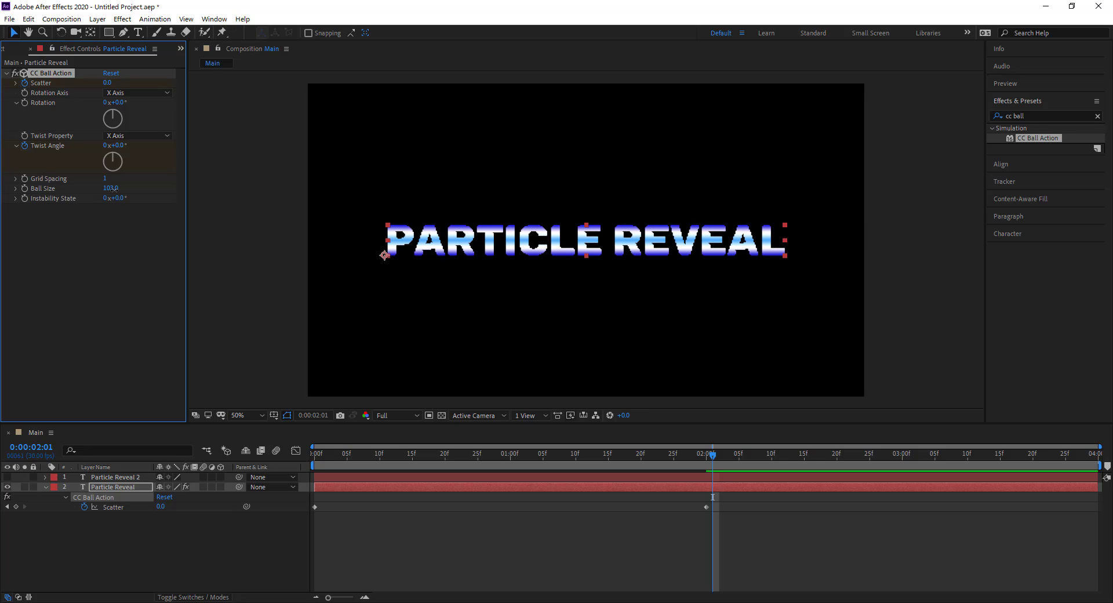
pyautogui.moveTo(113, 189); pyautogui.dragTo(112, 189)
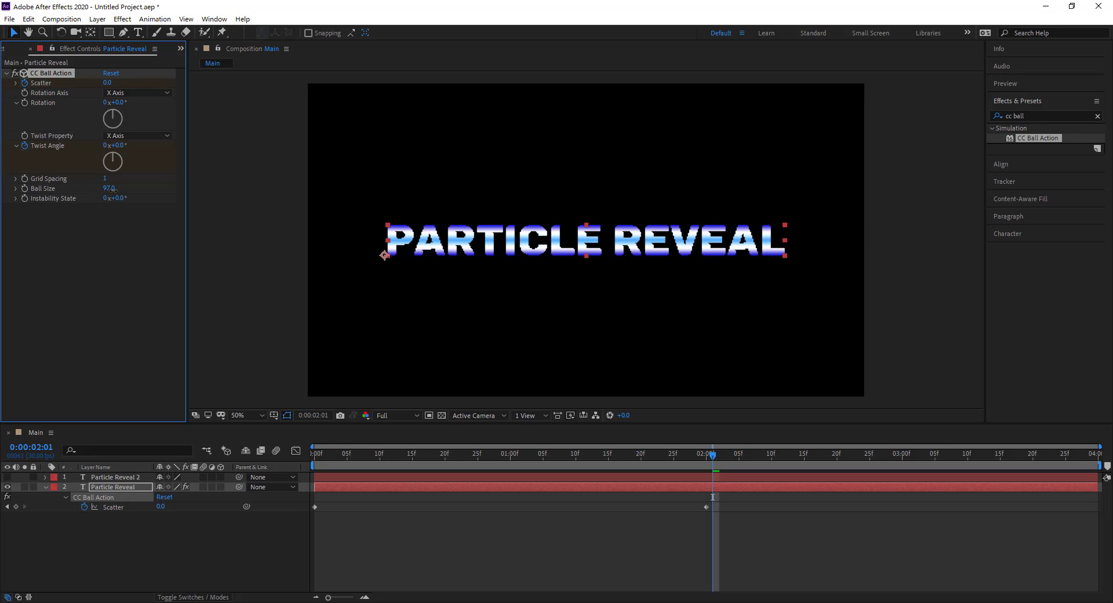
pyautogui.moveTo(114, 189); pyautogui.dragTo(115, 189)
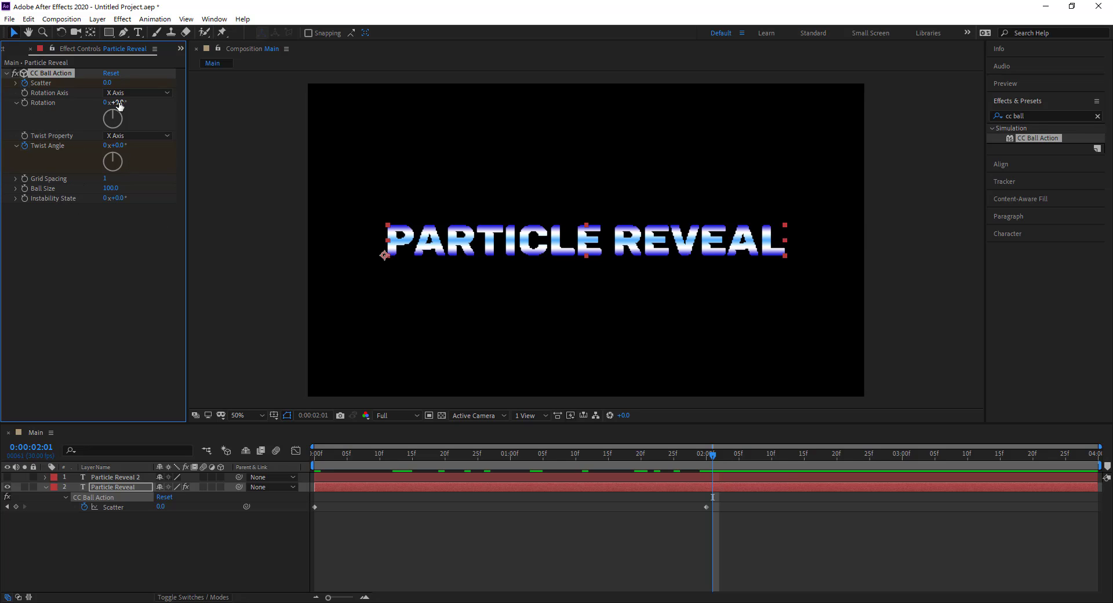
pyautogui.moveTo(120, 105)
pyautogui.mouseDown()
pyautogui.moveTo(153, 106)
pyautogui.moveTo(124, 109)
pyautogui.mouseUp()
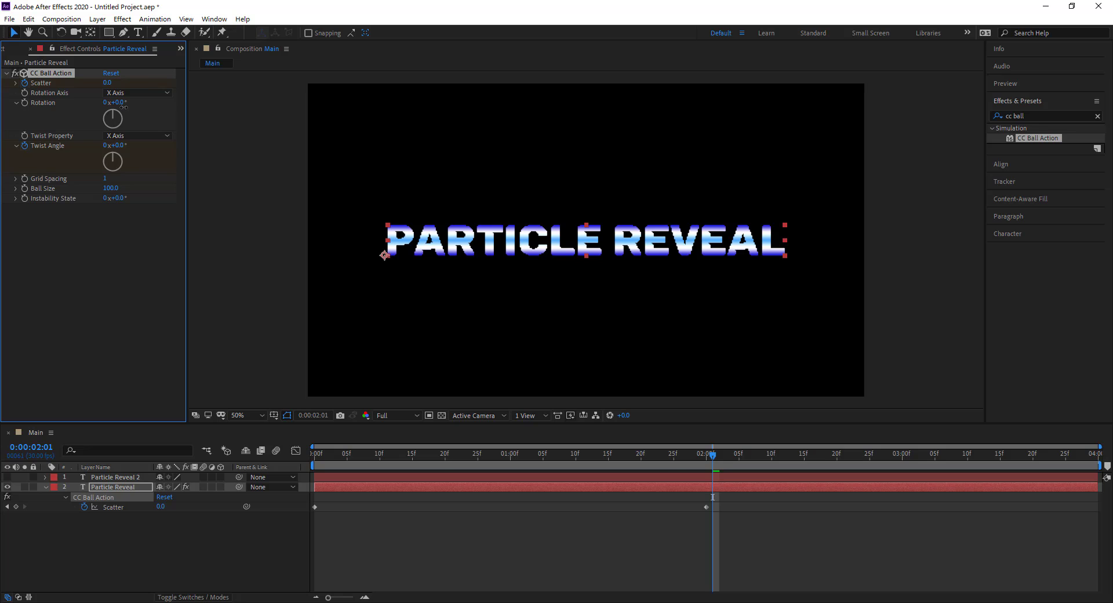
# Try a CC Ball Action Rotation of 1x+59° on the text at the first frame and 2 seconds, then reset it to 0
pyautogui.moveTo(715, 460); pyautogui.dragTo(298, 486)
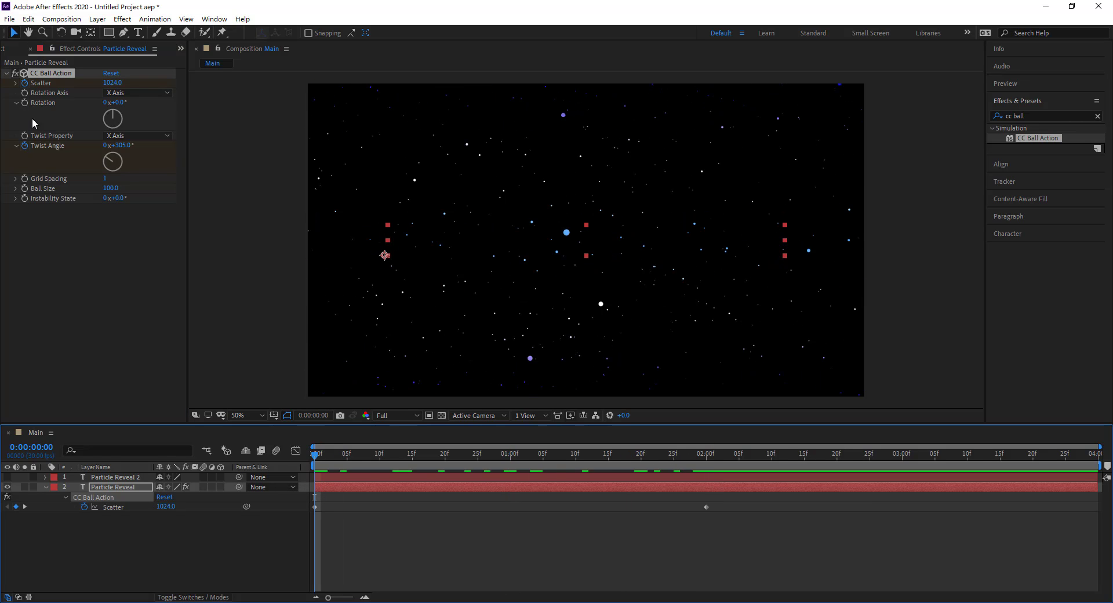
pyautogui.moveTo(122, 106); pyautogui.dragTo(384, 124)
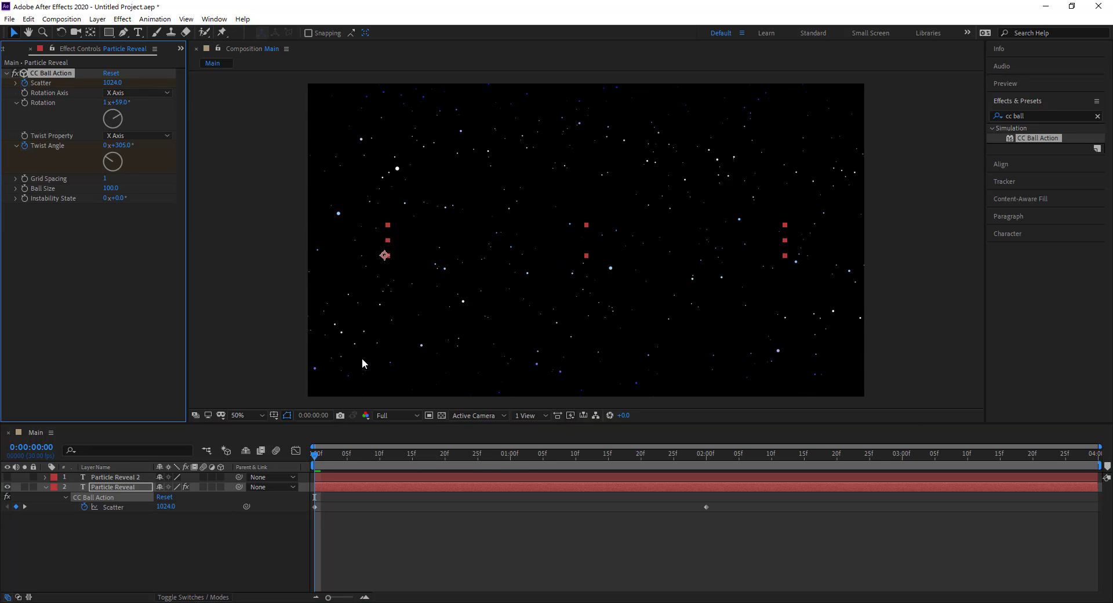
pyautogui.moveTo(315, 456); pyautogui.dragTo(708, 484)
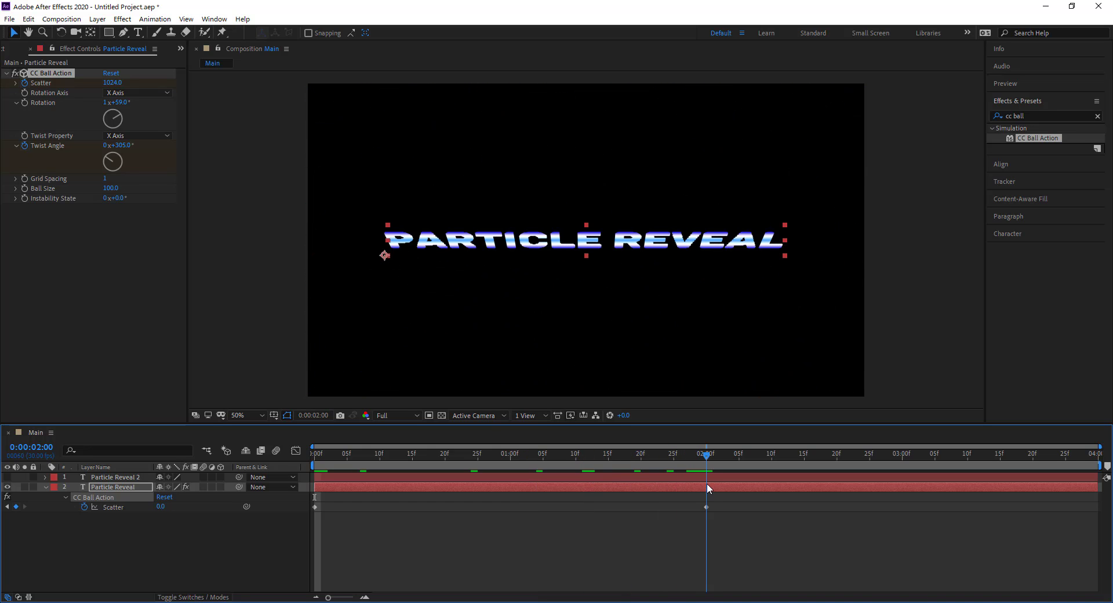
pyautogui.click(119, 103)
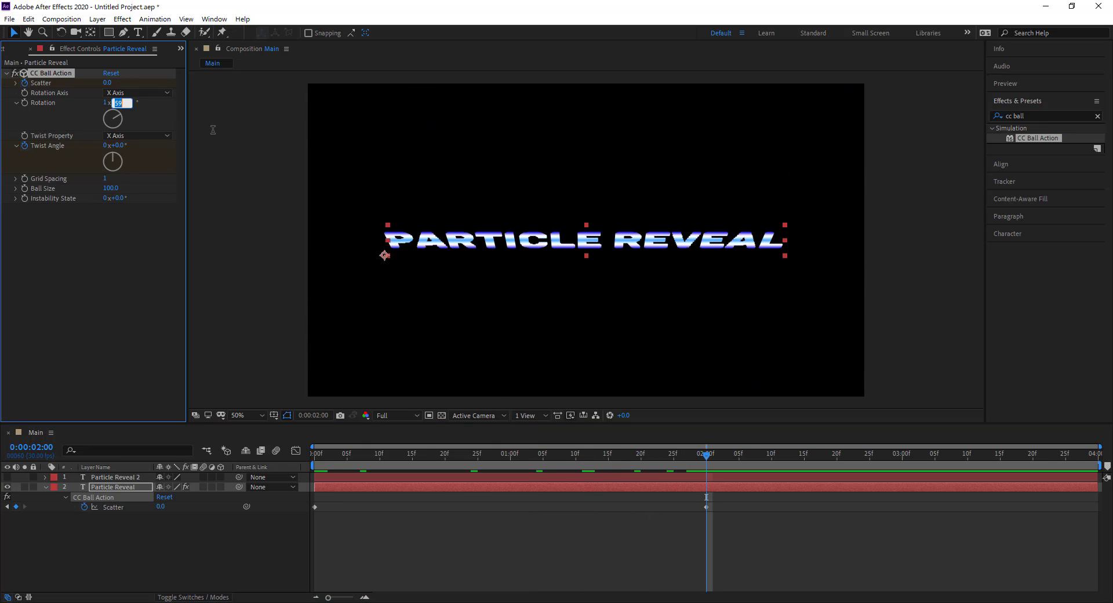
pyautogui.write('0')
pyautogui.hotkey('shift', 'Tab')
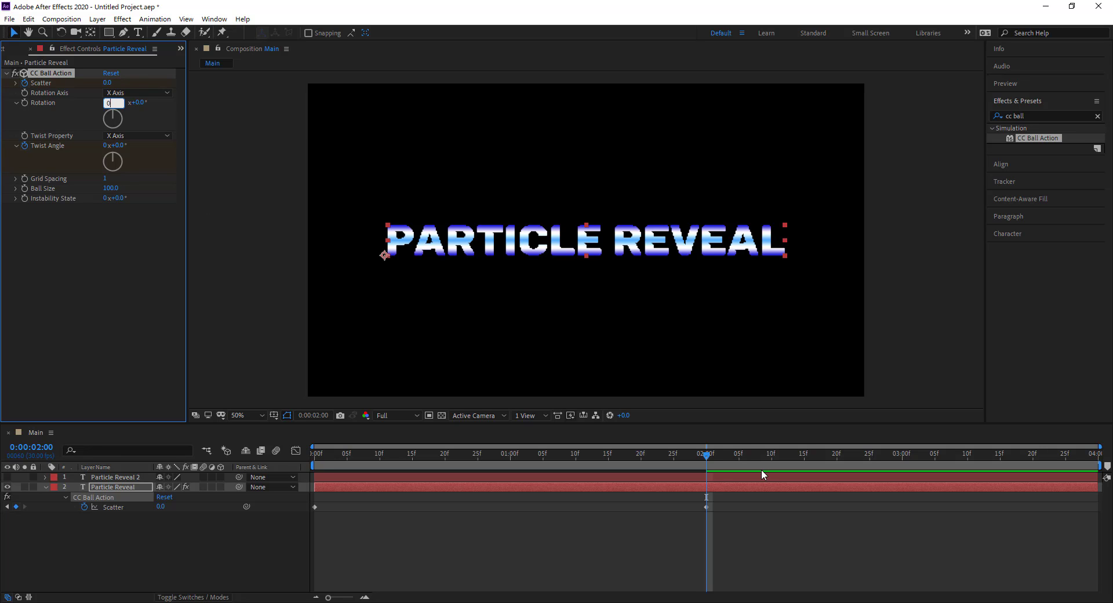
# Apply CC Force Motion Blur to the Particle Reveal text layer and set Motion Blur Samples to 15
pyautogui.moveTo(705, 453); pyautogui.dragTo(231, 503)
pyautogui.click(83, 307)
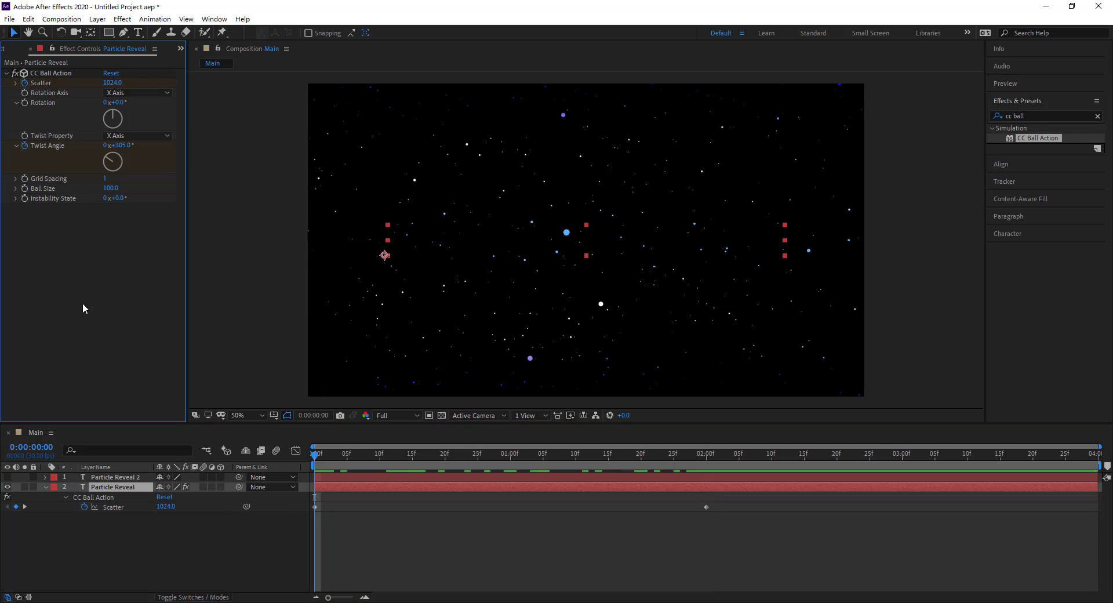
pyautogui.click(1036, 115)
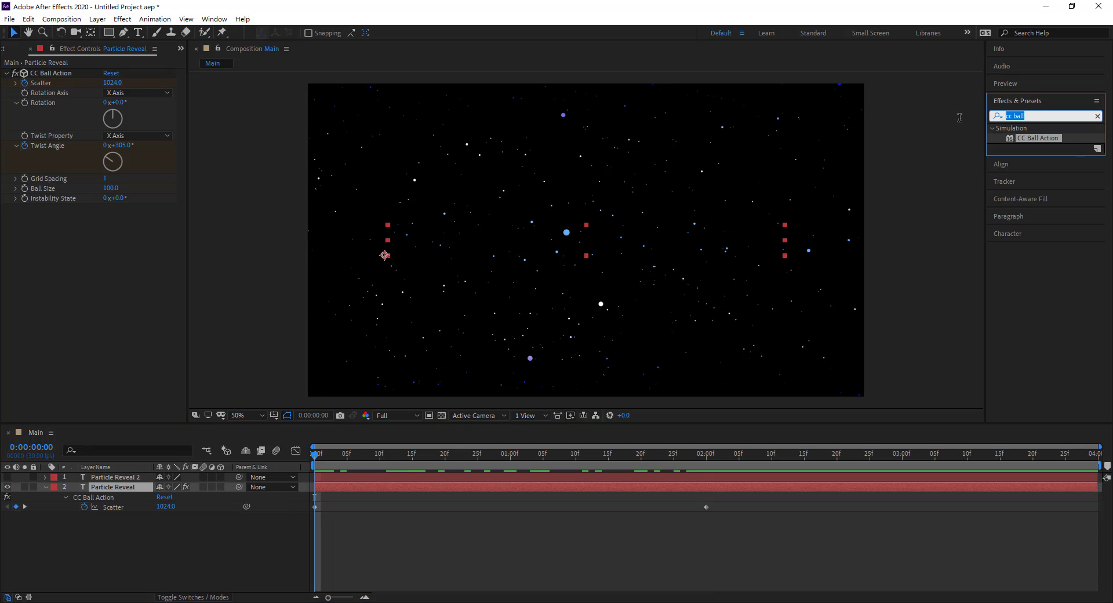
pyautogui.write('cc for')
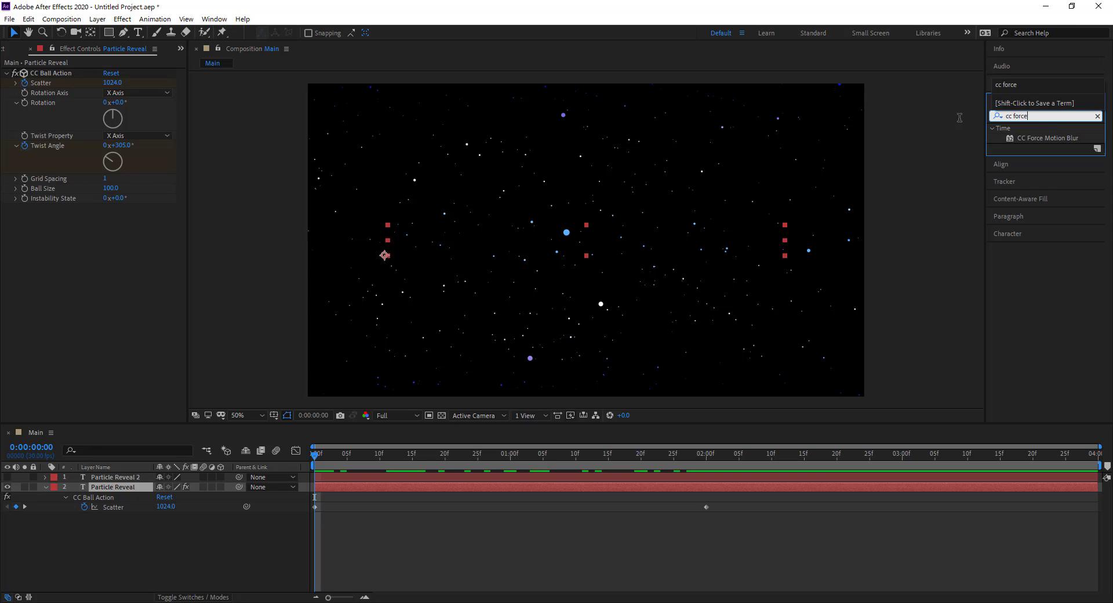
pyautogui.write('ce')
pyautogui.moveTo(1050, 139); pyautogui.dragTo(113, 293)
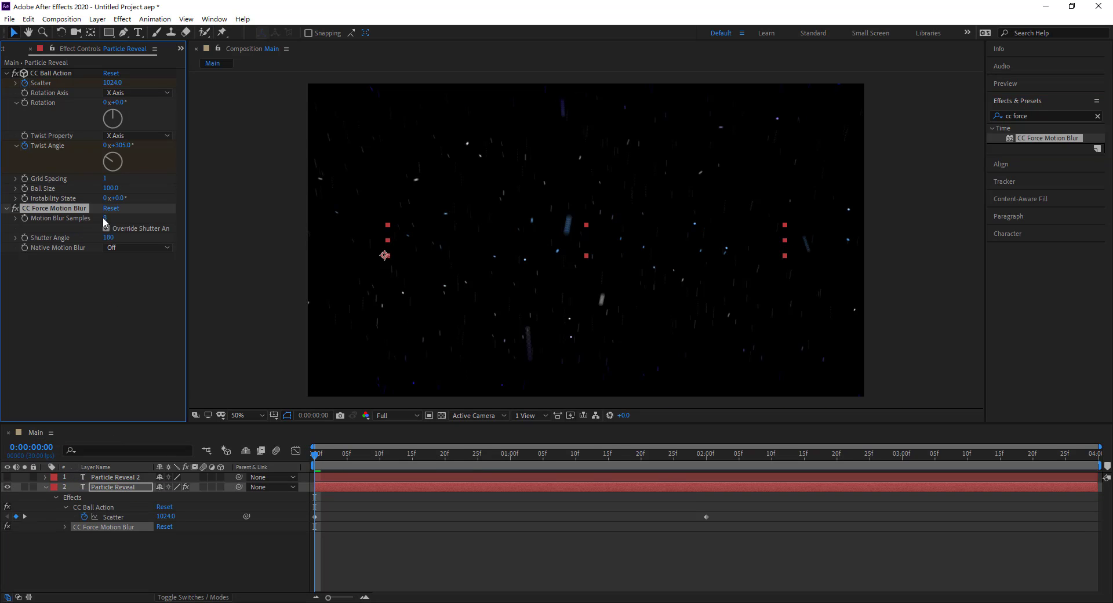
pyautogui.click(105, 218)
pyautogui.click(246, 548)
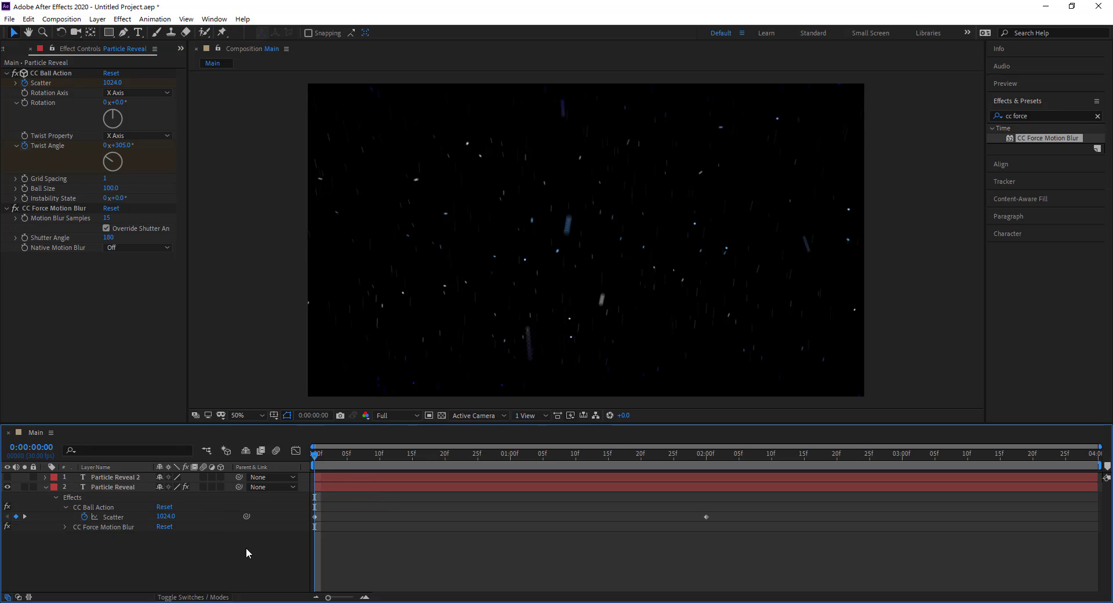
# Preview the motion-blurred particle animation from the first frame
pyautogui.click(320, 456)
pyautogui.moveTo(348, 459); pyautogui.dragTo(313, 458)
pyautogui.press('space')
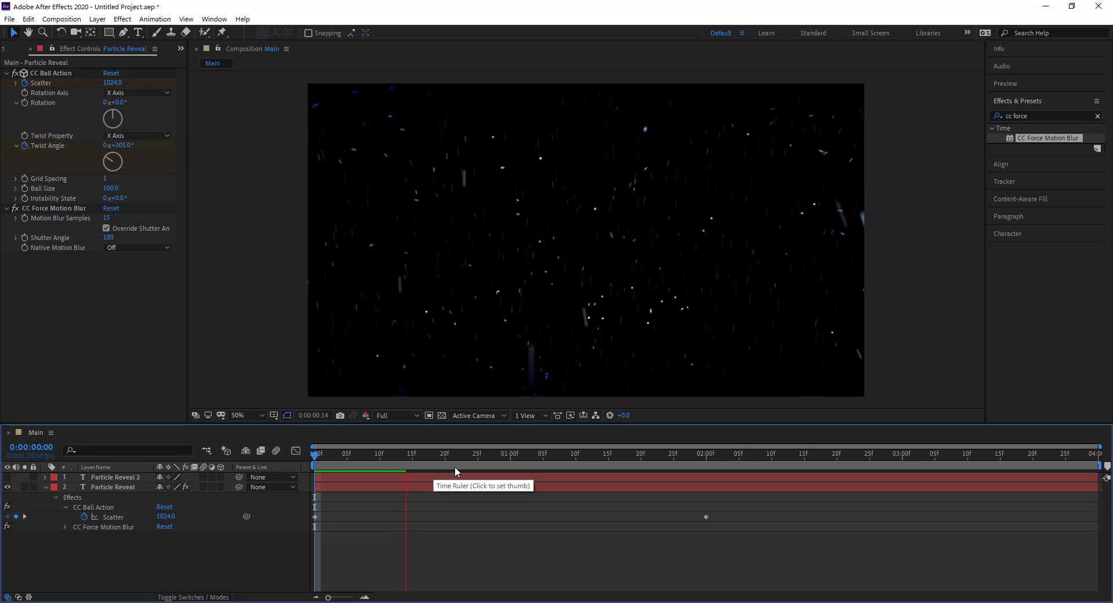
pyautogui.press('space')
pyautogui.moveTo(400, 457); pyautogui.dragTo(265, 474)
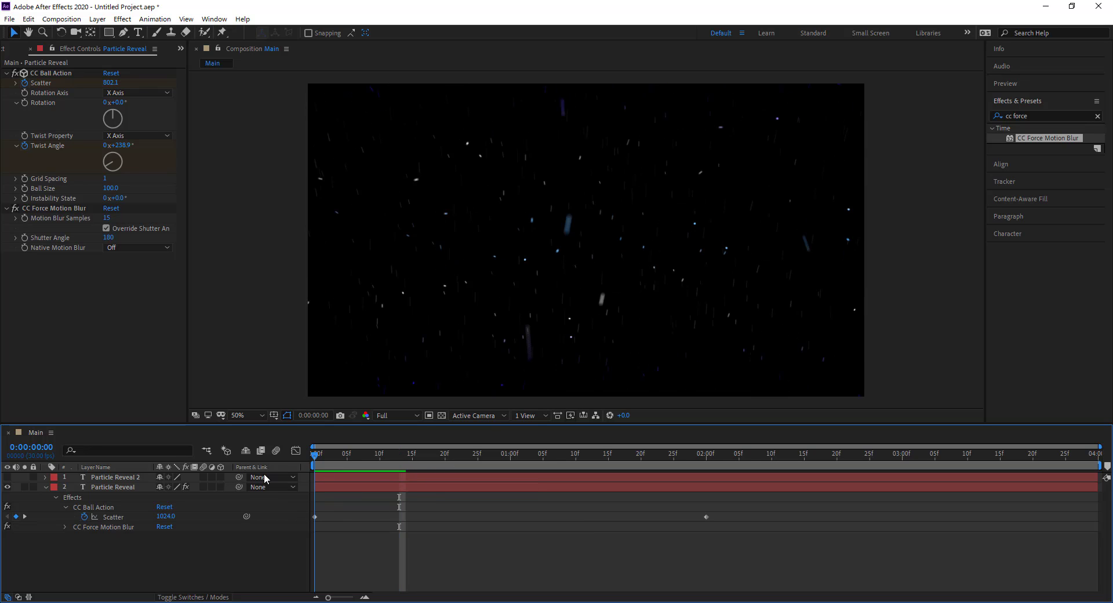
# Create a black 1920 x 1080 px solid named BG and place it beneath both text layers
pyautogui.click(33, 487)
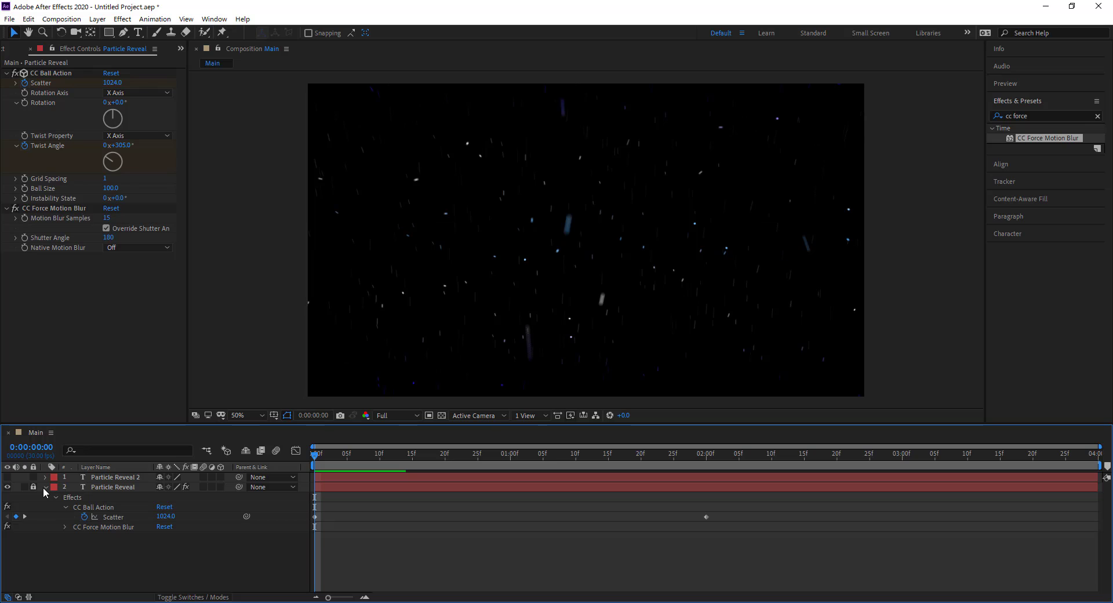
pyautogui.click(33, 487)
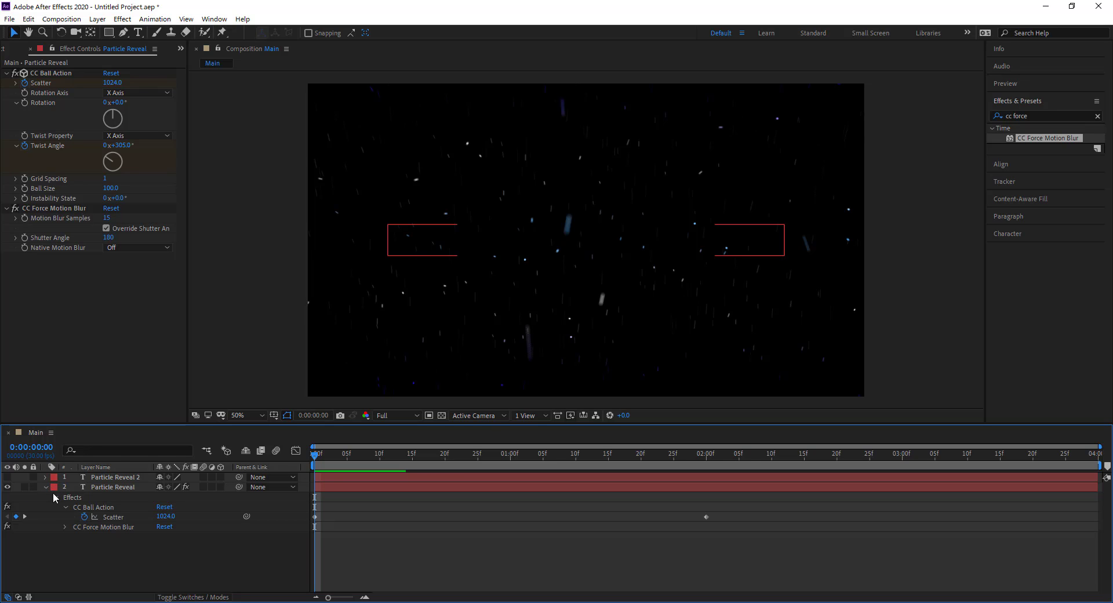
pyautogui.click(45, 487)
pyautogui.rightClick(122, 506)
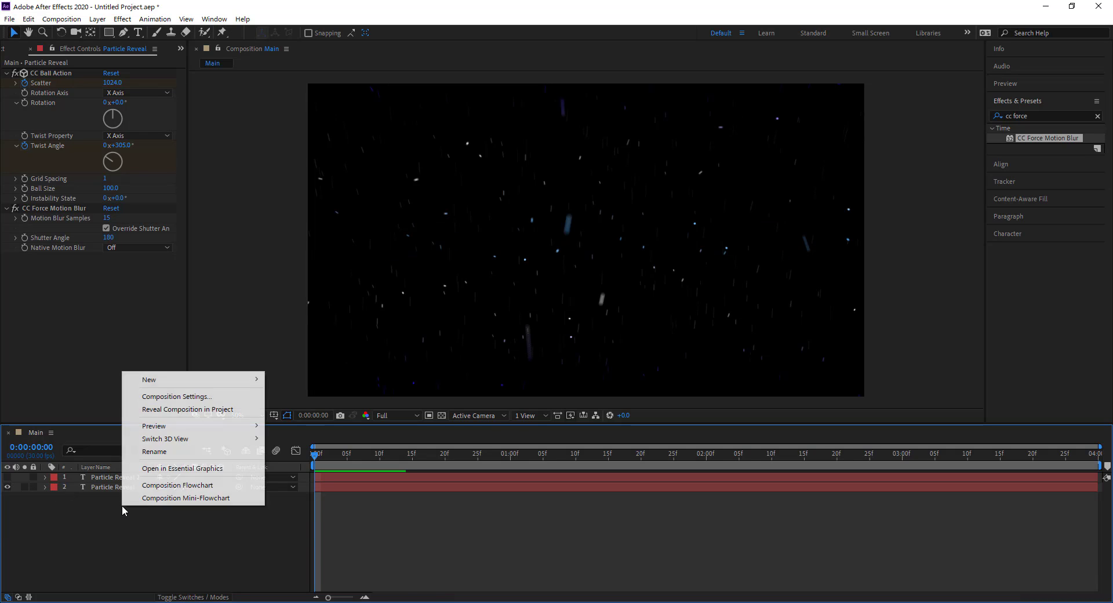
pyautogui.moveTo(166, 381)
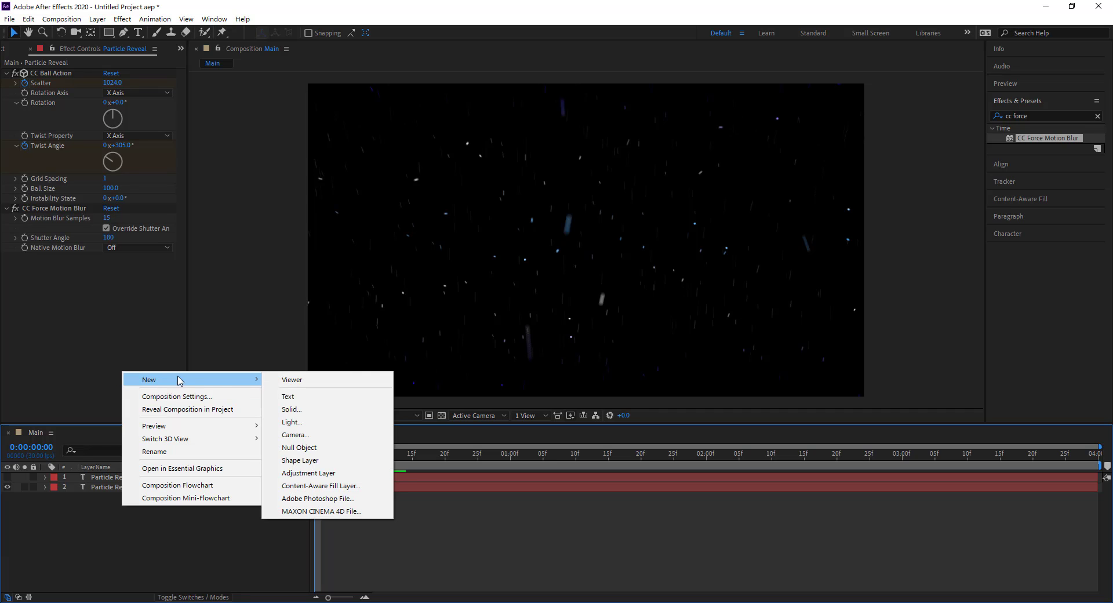
pyautogui.click(295, 410)
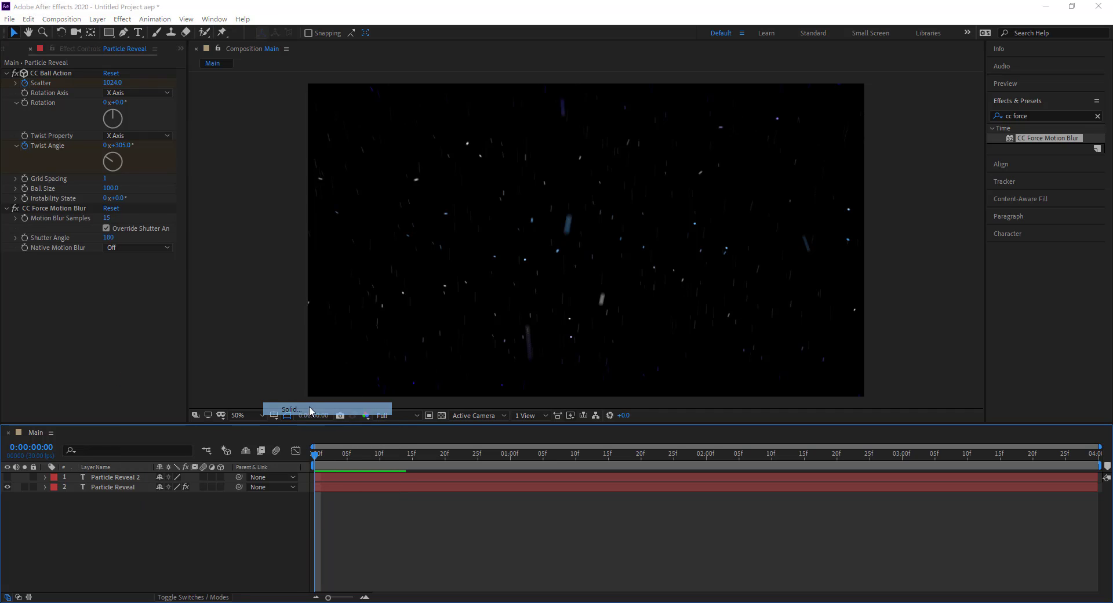
pyautogui.write('BG')
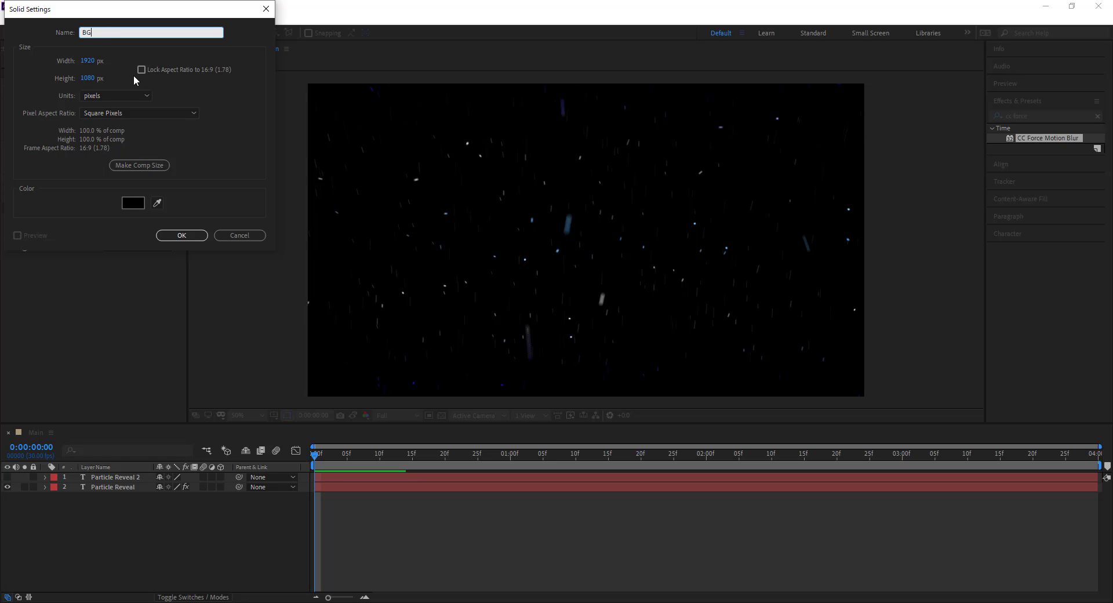
pyautogui.click(182, 236)
pyautogui.moveTo(123, 477); pyautogui.dragTo(121, 502)
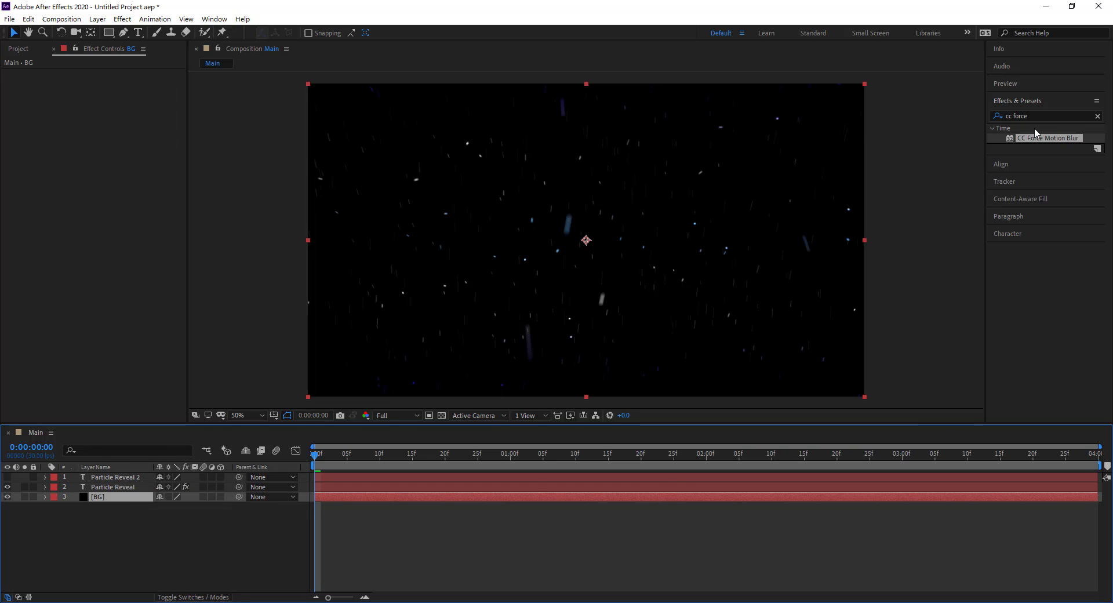
# Find the Gradient Ramp effect and apply it to the BG solid
pyautogui.click(1024, 115)
pyautogui.click(1024, 115)
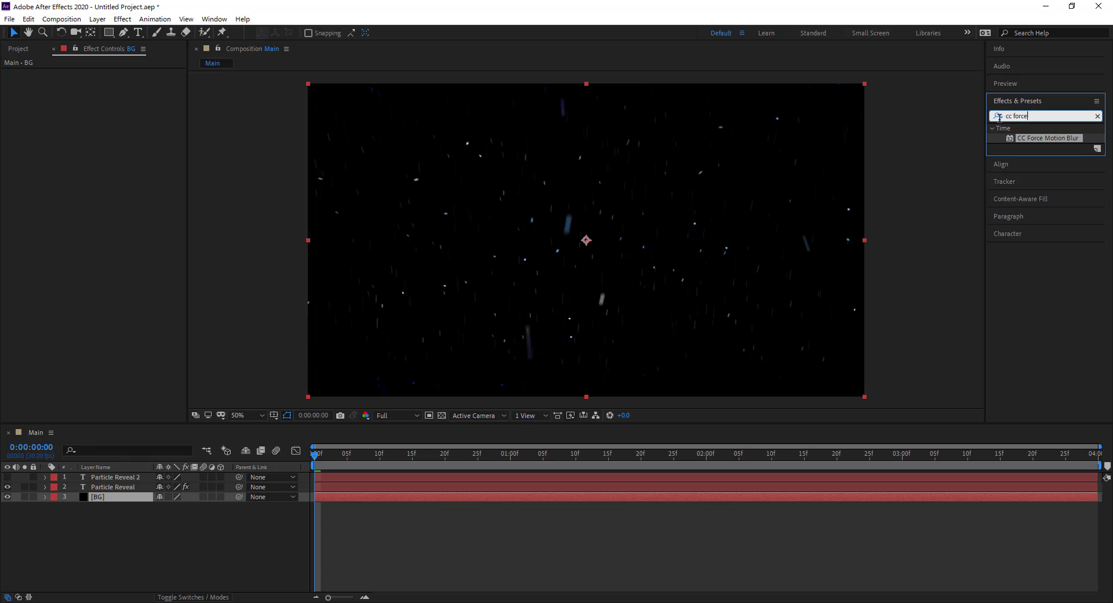
pyautogui.click(999, 117)
pyautogui.write('ramp')
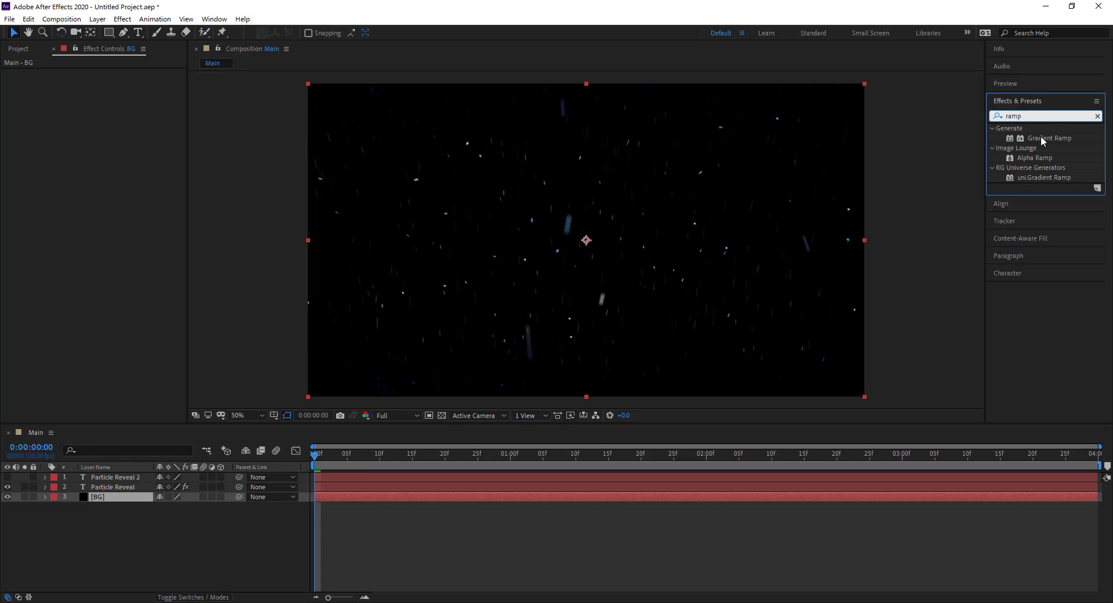
pyautogui.moveTo(1041, 137); pyautogui.dragTo(88, 498)
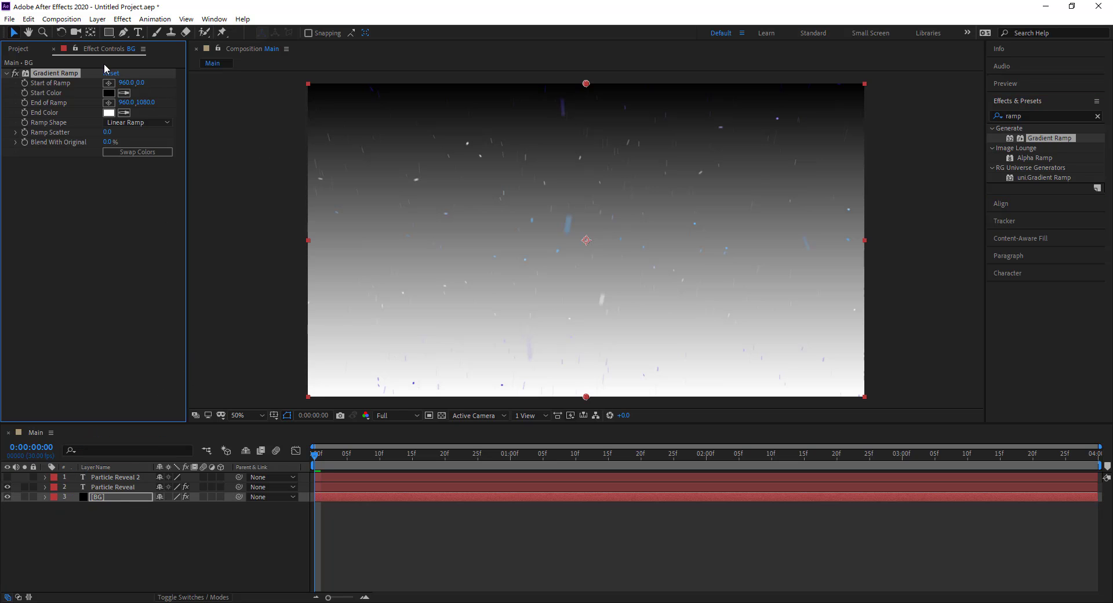
# Set the BG gradient's start color to blue 2929C3 and its end color to near-black
pyautogui.click(108, 93)
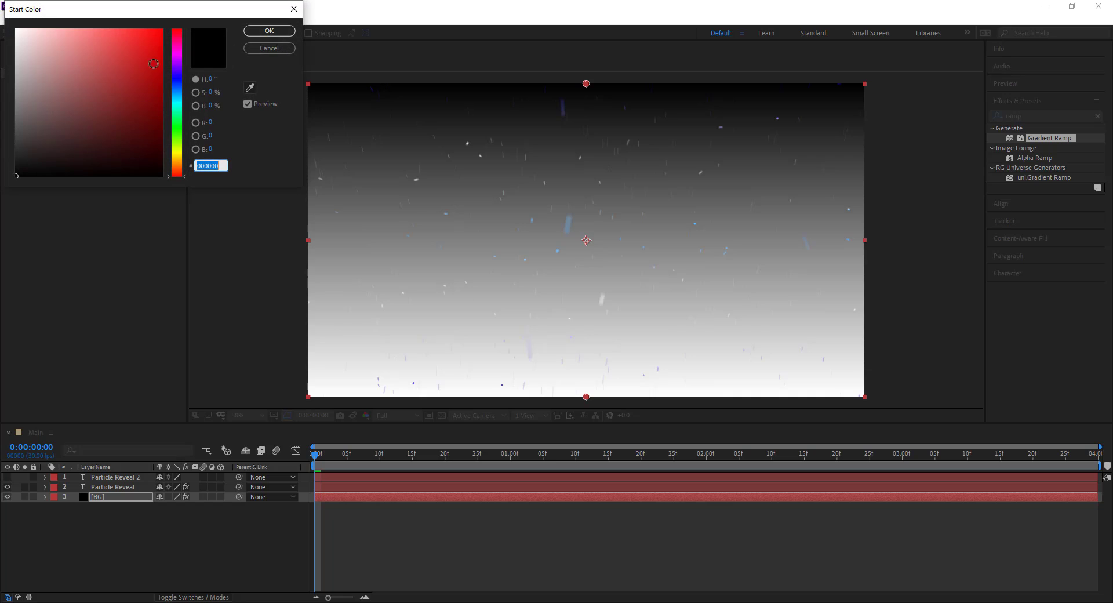
pyautogui.click(176, 77)
pyautogui.moveTo(150, 64)
pyautogui.mouseDown()
pyautogui.moveTo(138, 58)
pyautogui.moveTo(149, 88)
pyautogui.moveTo(104, 61)
pyautogui.moveTo(133, 64)
pyautogui.mouseUp()
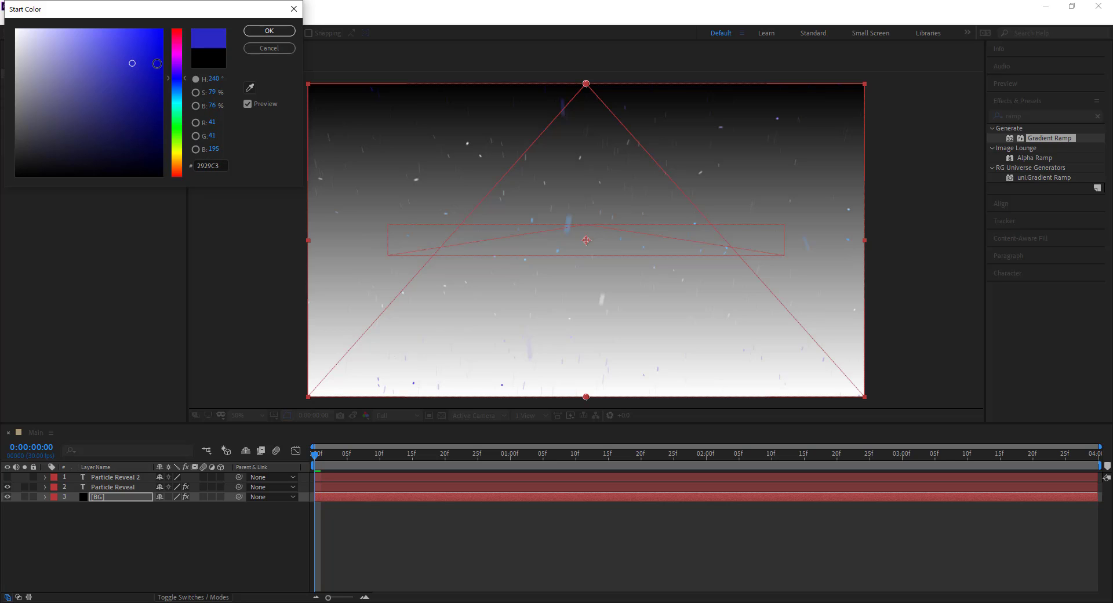
pyautogui.click(268, 32)
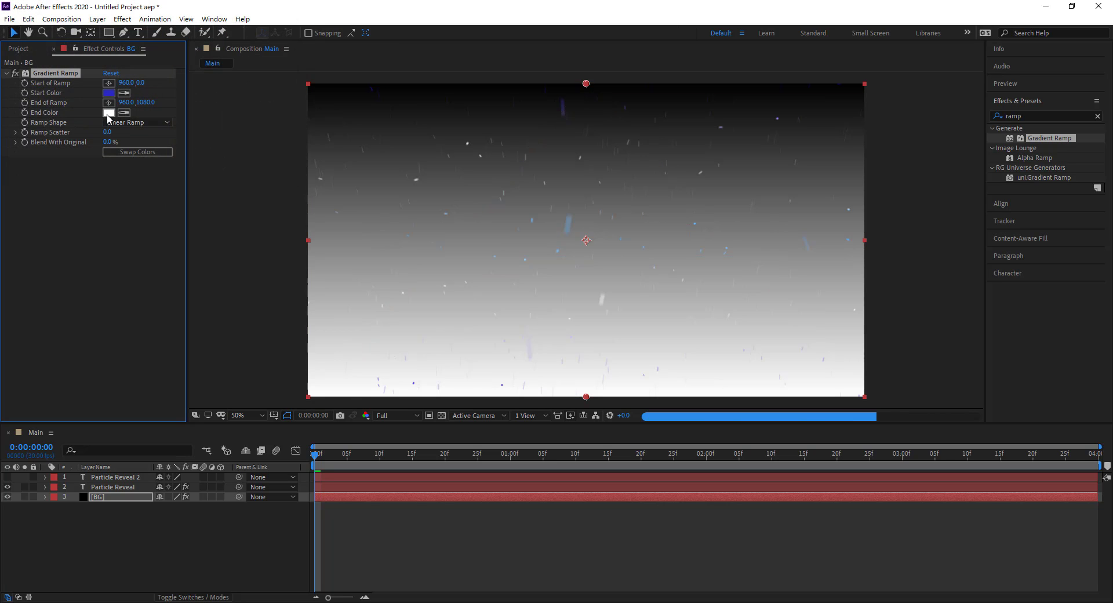
pyautogui.click(109, 112)
pyautogui.moveTo(157, 154); pyautogui.dragTo(167, 172)
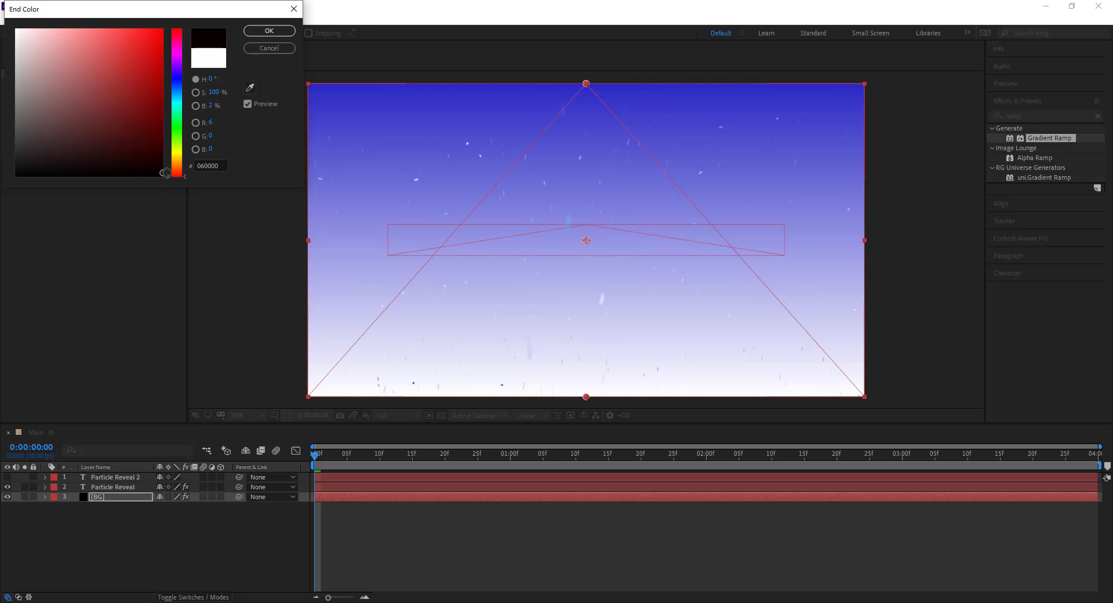
pyautogui.click(279, 34)
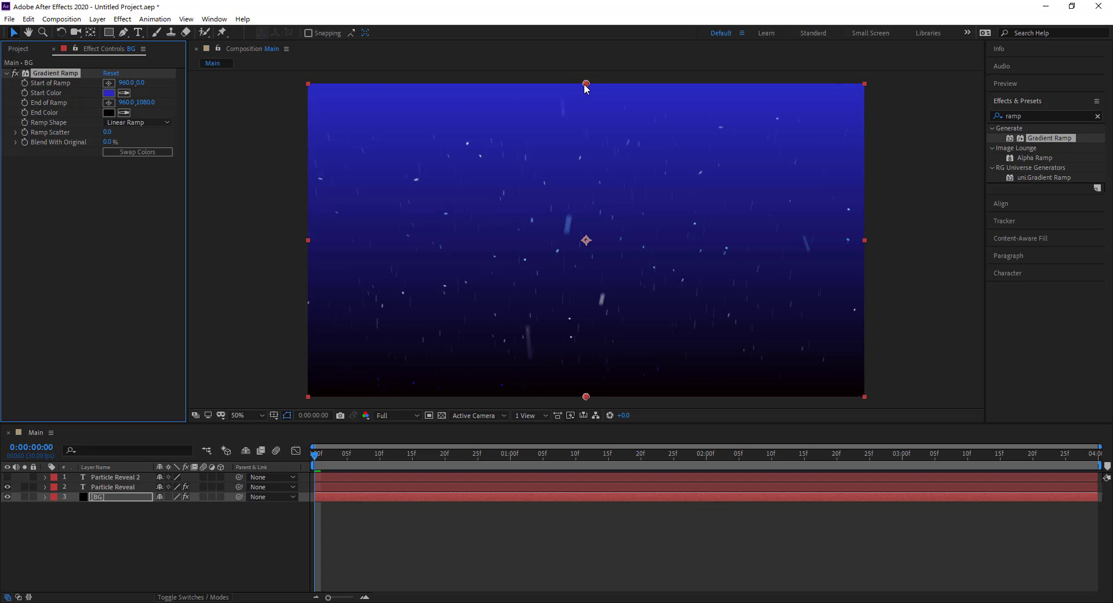
# Make the BG gradient a Radial Ramp starting at about 962, 536 and ending at about 988, 1512
pyautogui.moveTo(586, 85); pyautogui.dragTo(586, 244)
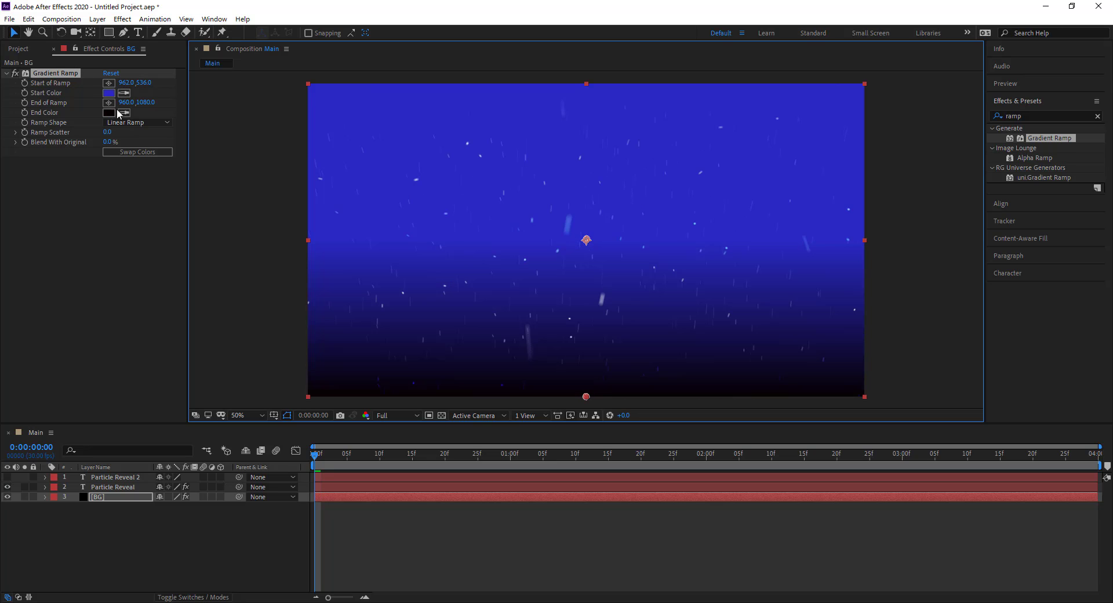
pyautogui.click(138, 123)
pyautogui.click(142, 152)
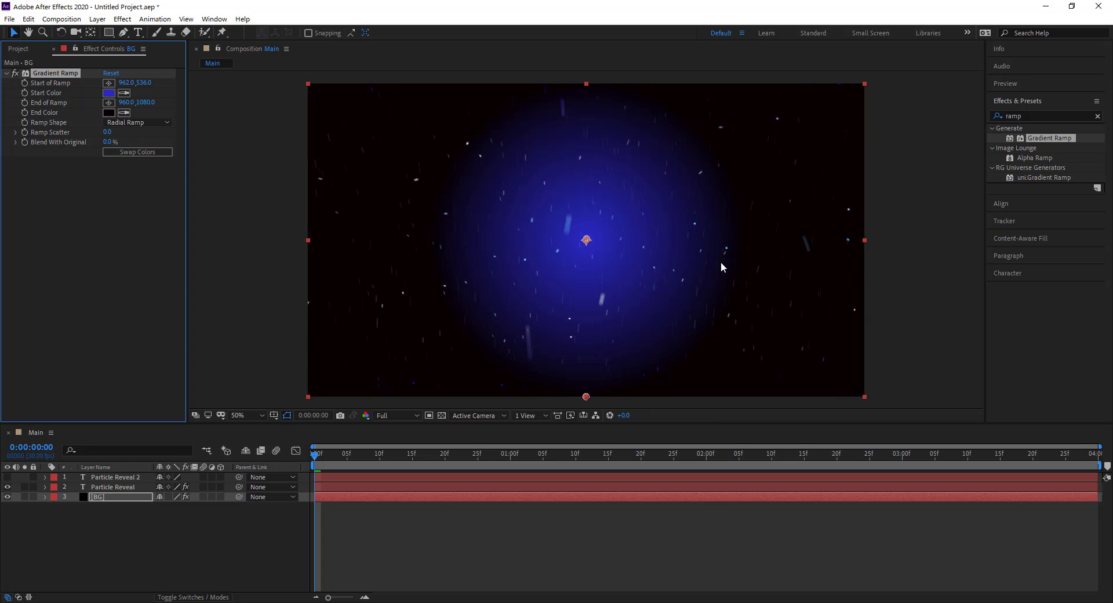
pyautogui.scroll(-2, 744, 249)
pyautogui.moveTo(586, 317); pyautogui.dragTo(591, 383)
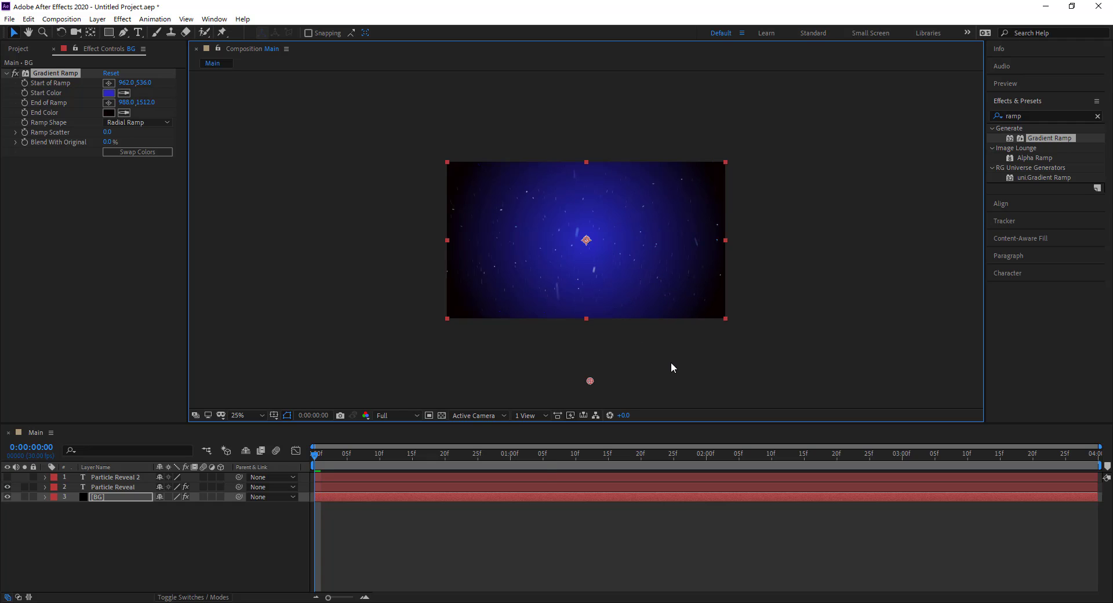
# Preview the particle reveal over the blue radial background from the first frame
pyautogui.click(438, 507)
pyautogui.press('space')
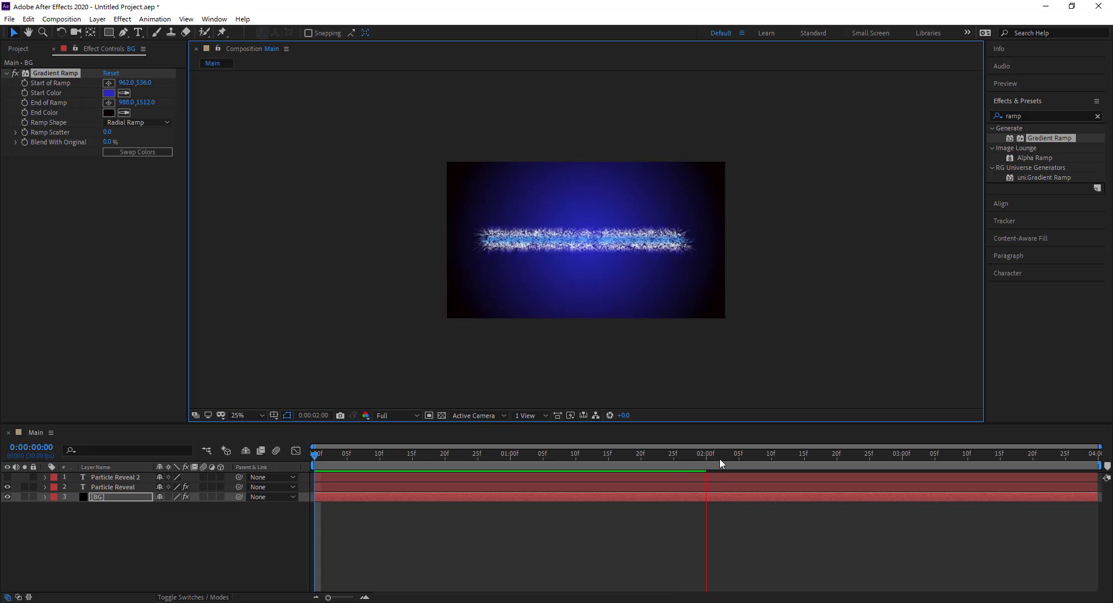
pyautogui.press('space')
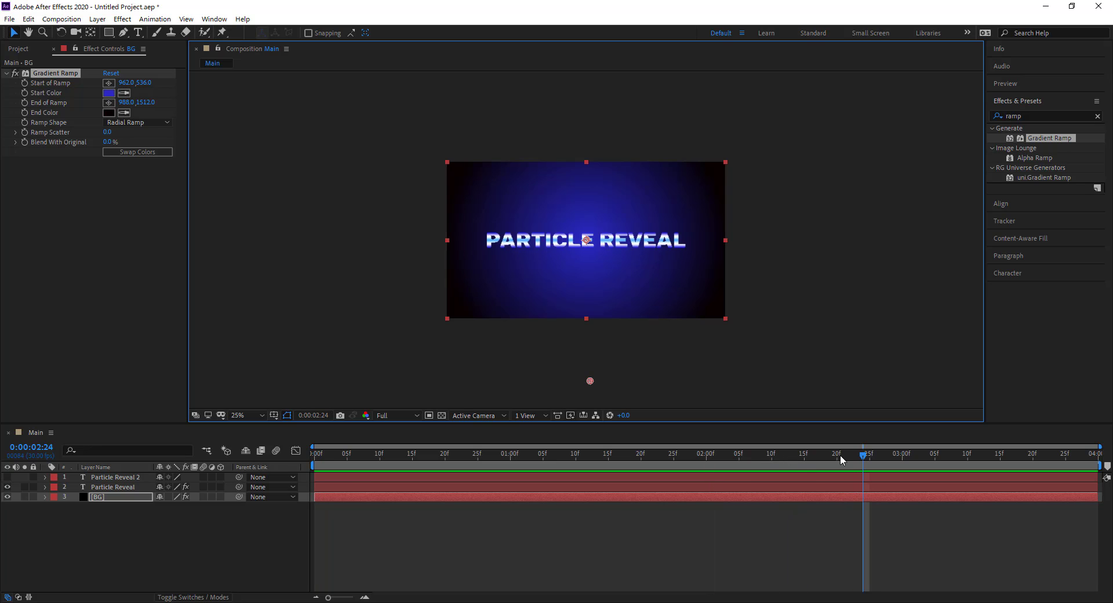
# Set the Twist Property of CC Ball Action on the Particle Reveal layer to Random and check the scatter just before two seconds
pyautogui.press('.')
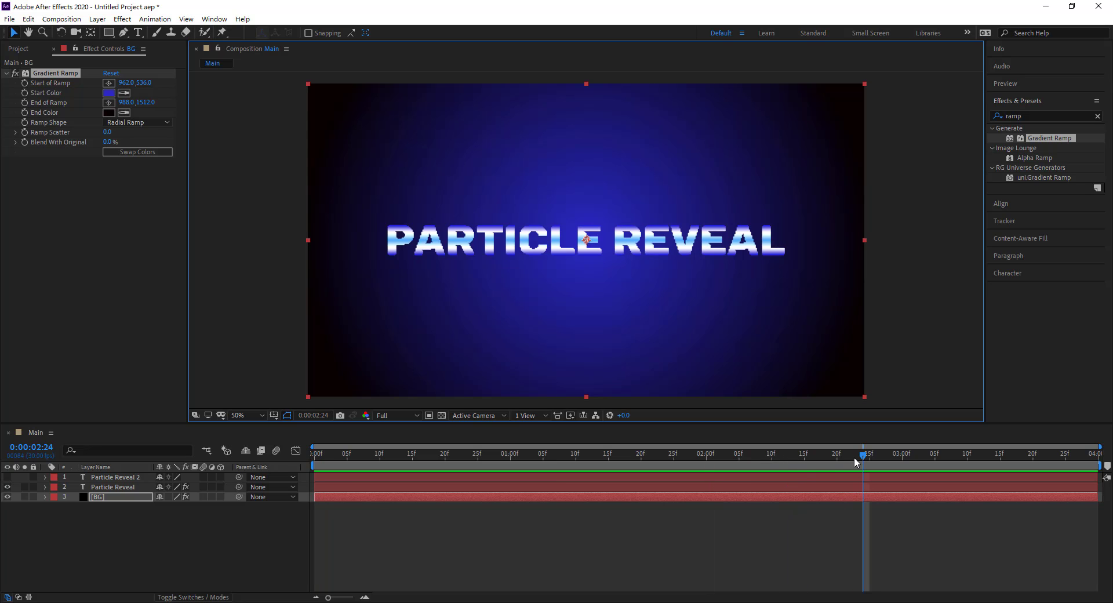
pyautogui.moveTo(863, 460); pyautogui.dragTo(708, 472)
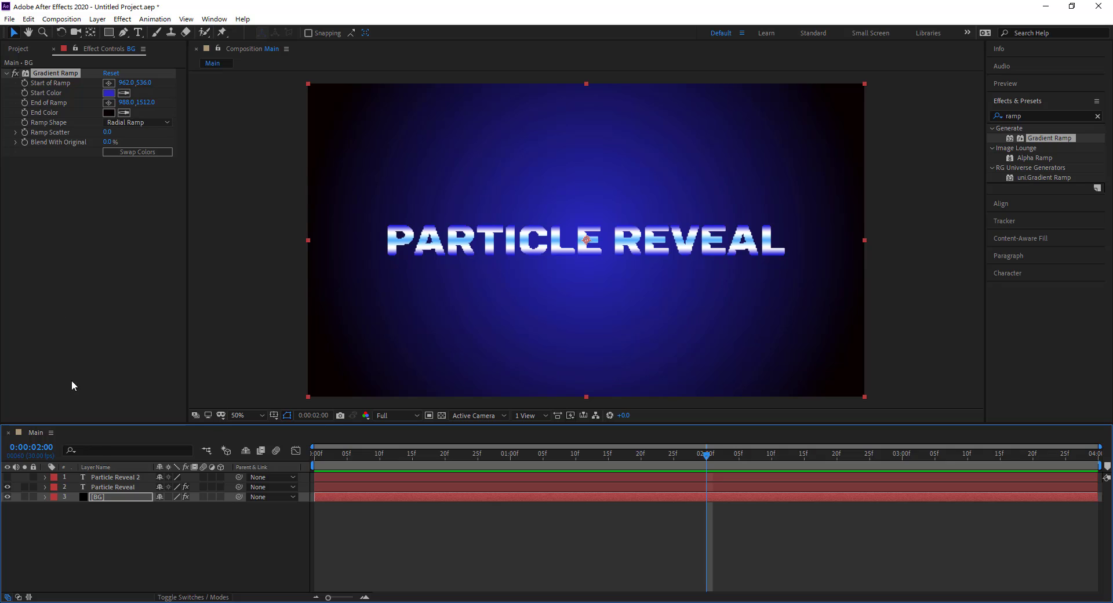
pyautogui.click(109, 488)
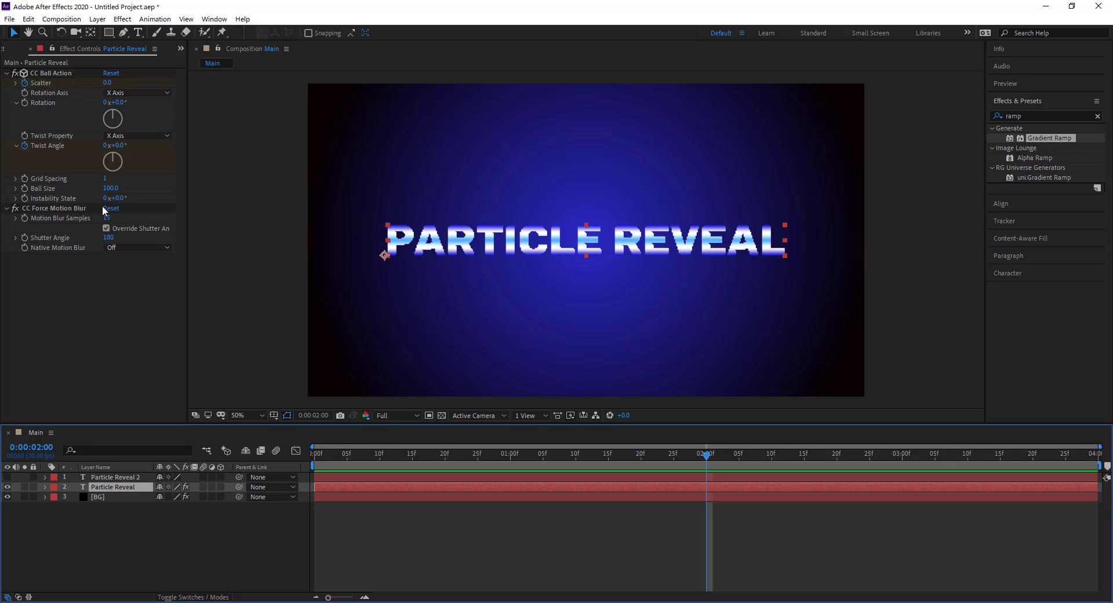
pyautogui.click(127, 136)
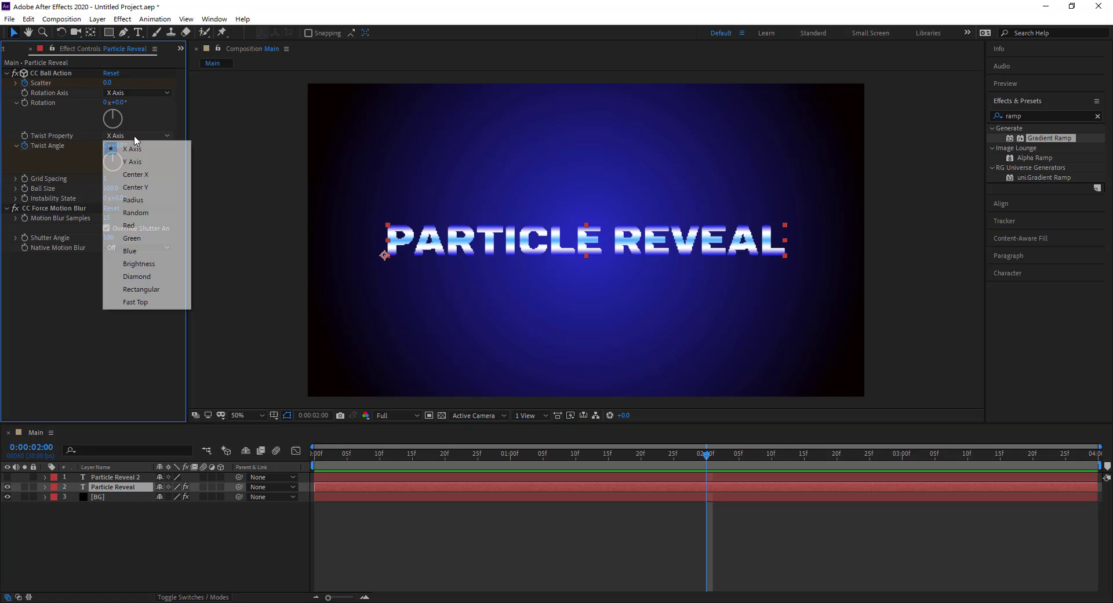
pyautogui.click(152, 212)
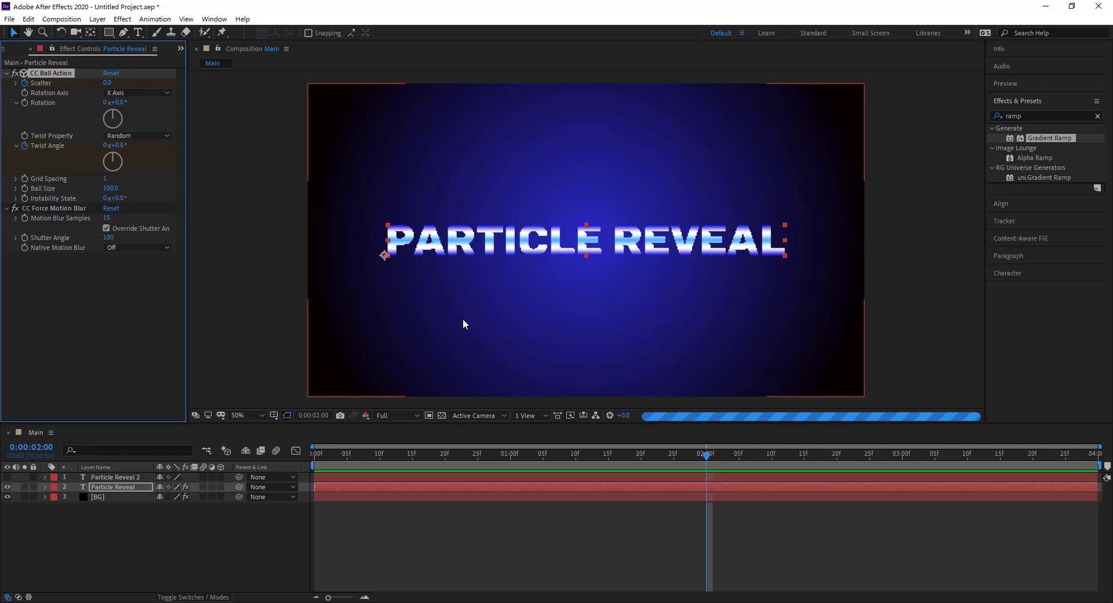
pyautogui.moveTo(705, 453); pyautogui.dragTo(690, 482)
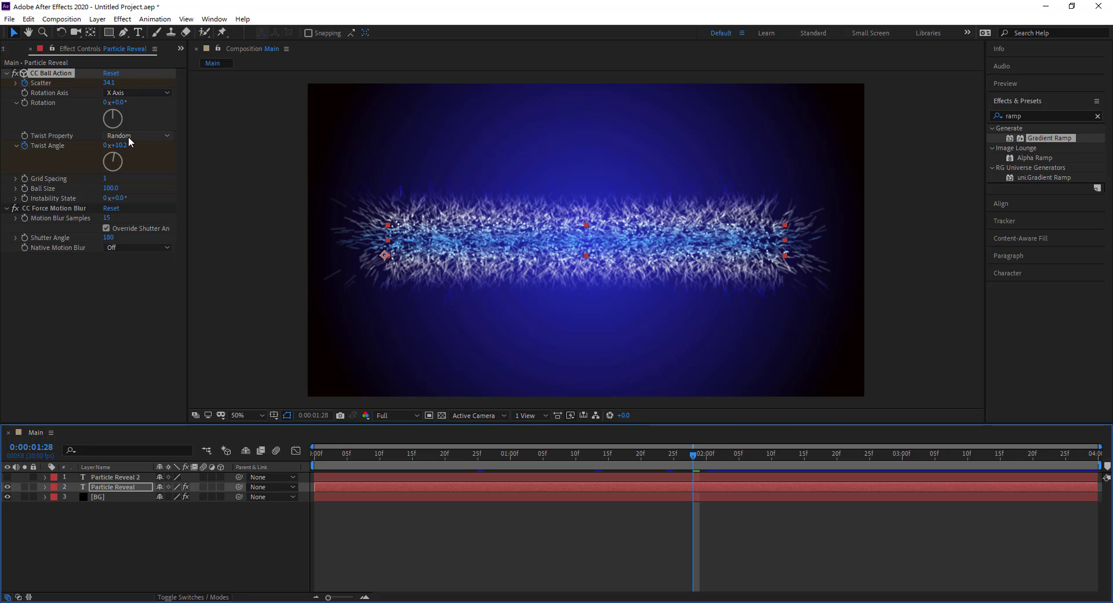
# Keyframe the Particle Reveal layer's opacity at 100% at 0:00:02:00 and 0% one frame after, at 0:00:02:01
pyautogui.moveTo(694, 456); pyautogui.dragTo(711, 457)
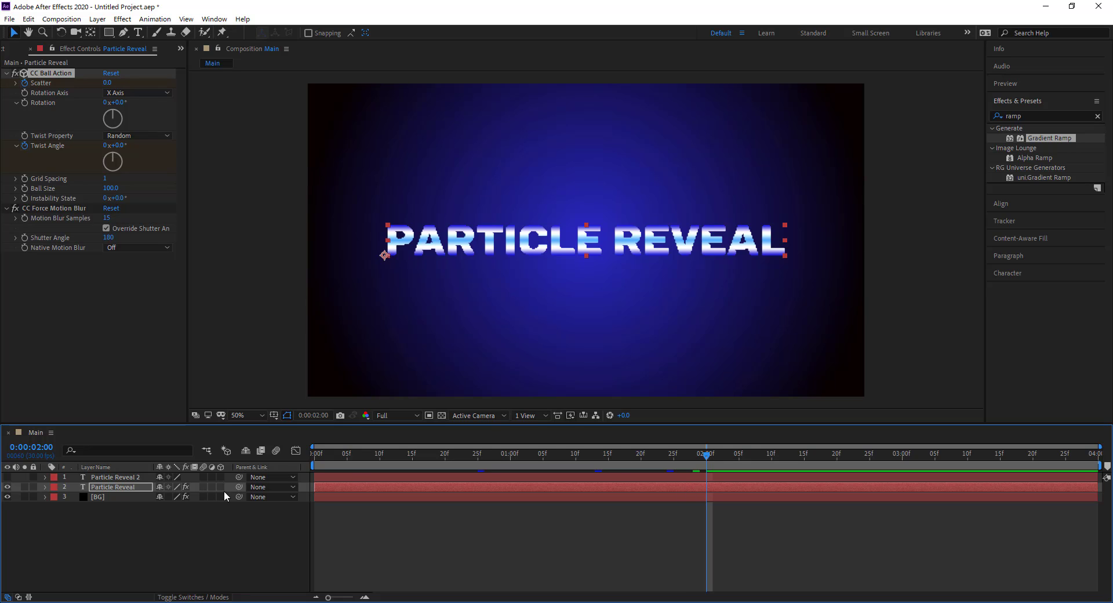
pyautogui.click(107, 487)
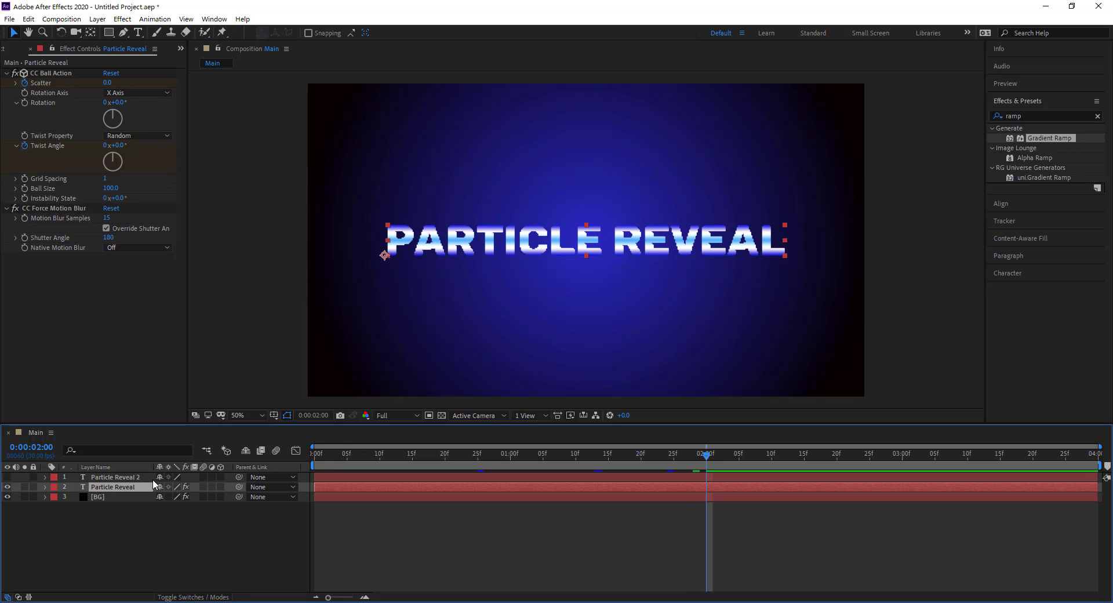
pyautogui.press('t')
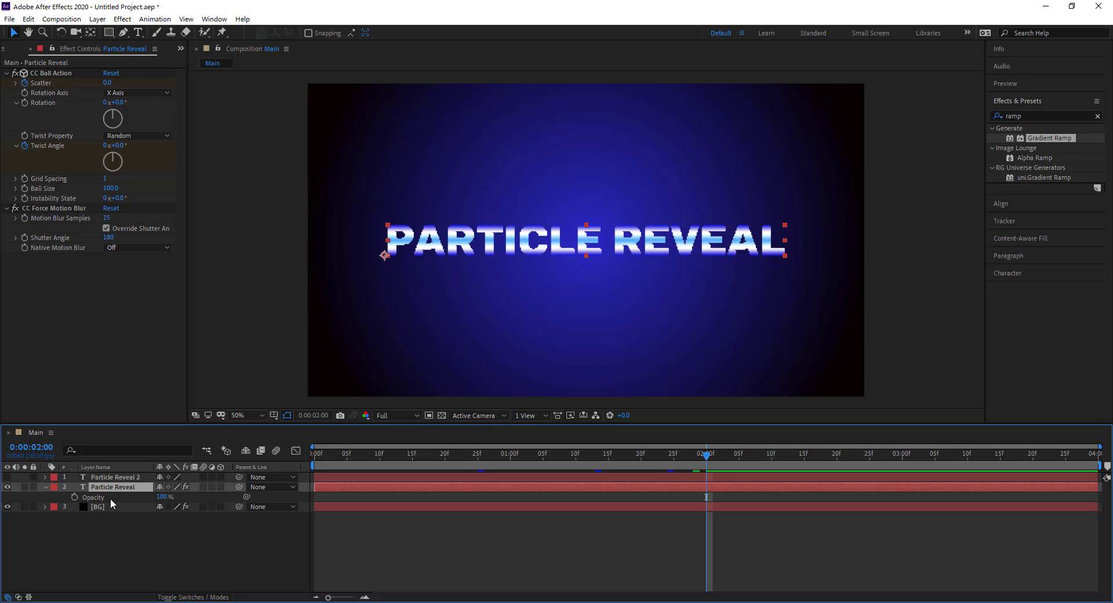
pyautogui.click(74, 497)
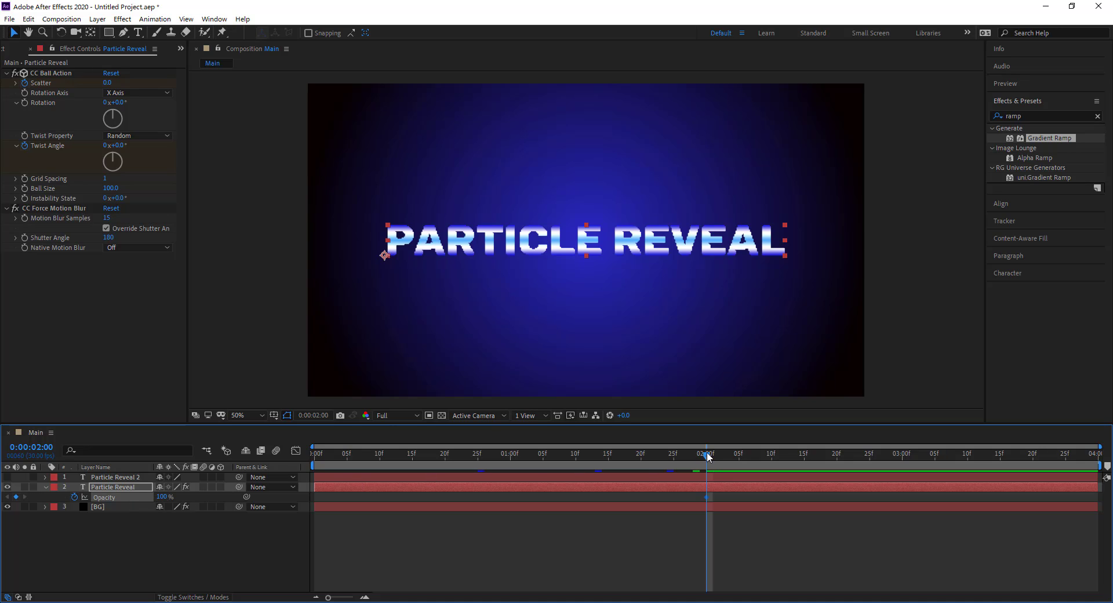
pyautogui.moveTo(708, 456); pyautogui.dragTo(713, 457)
pyautogui.click(161, 497)
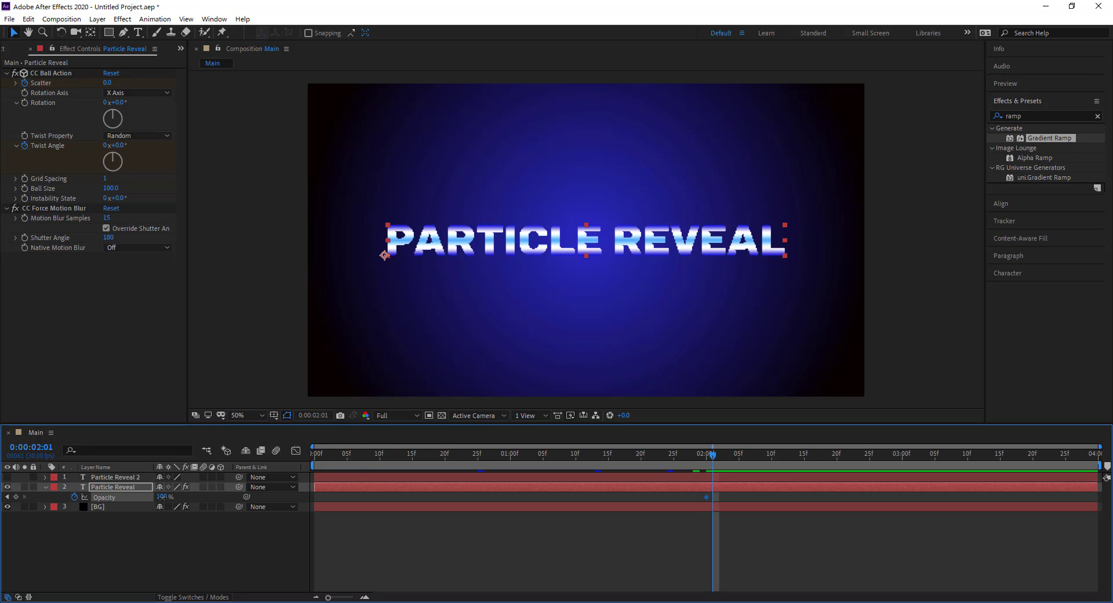
pyautogui.write('0')
pyautogui.press('Return')
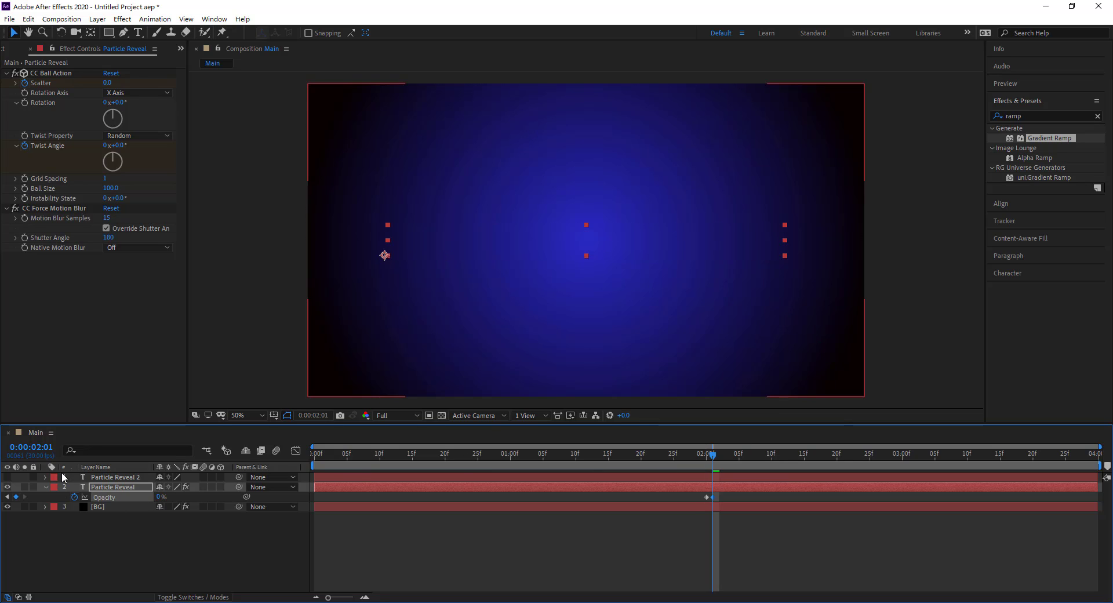
# Make the Particle Reveal 2 layer visible and keyframe its opacity at 0% at 0:00:02:00 and 100% at 0:00:02:01
pyautogui.click(7, 477)
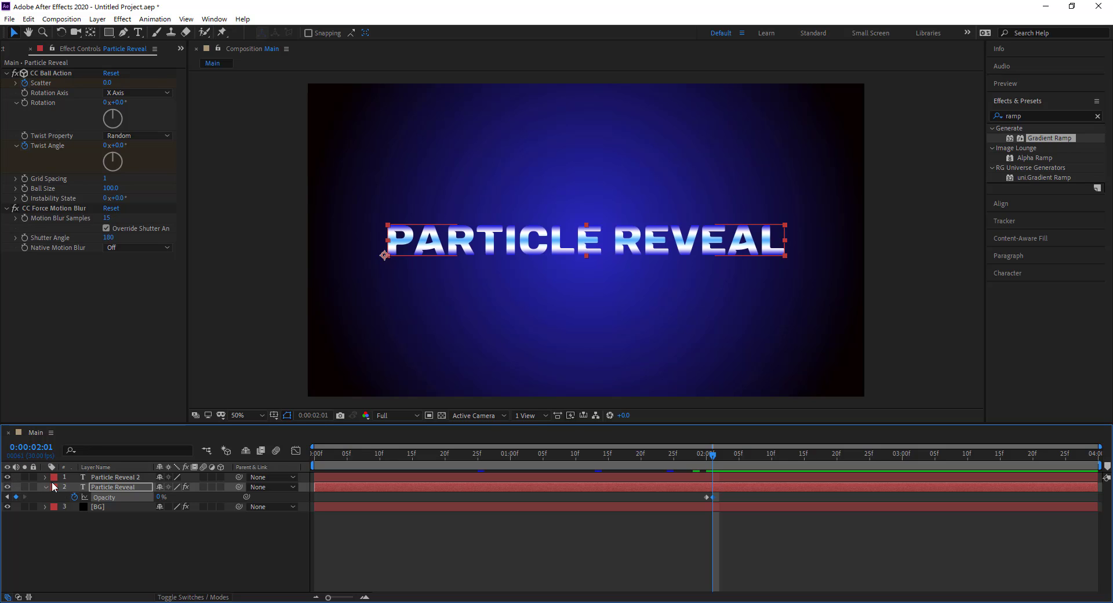
pyautogui.moveTo(714, 457); pyautogui.dragTo(707, 457)
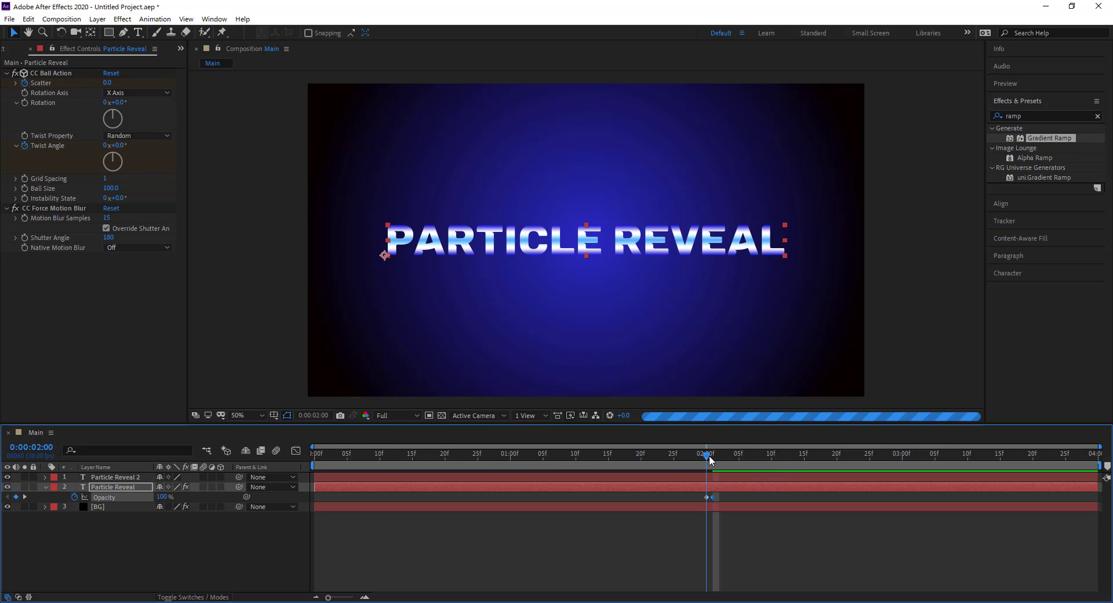
pyautogui.click(115, 478)
pyautogui.press('t')
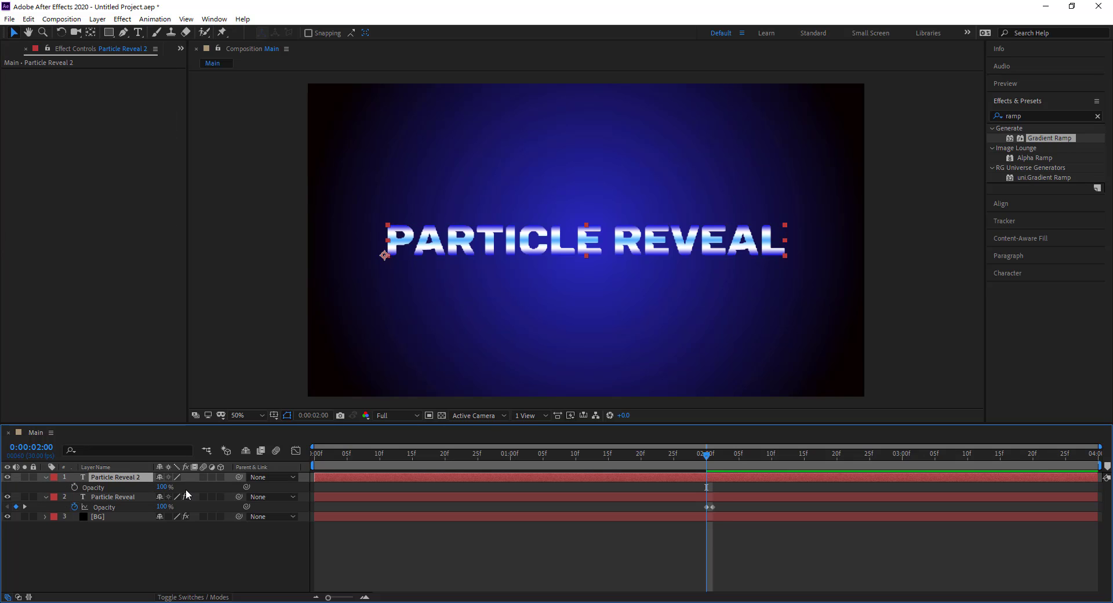
pyautogui.click(76, 488)
pyautogui.write('0')
pyautogui.press('Return')
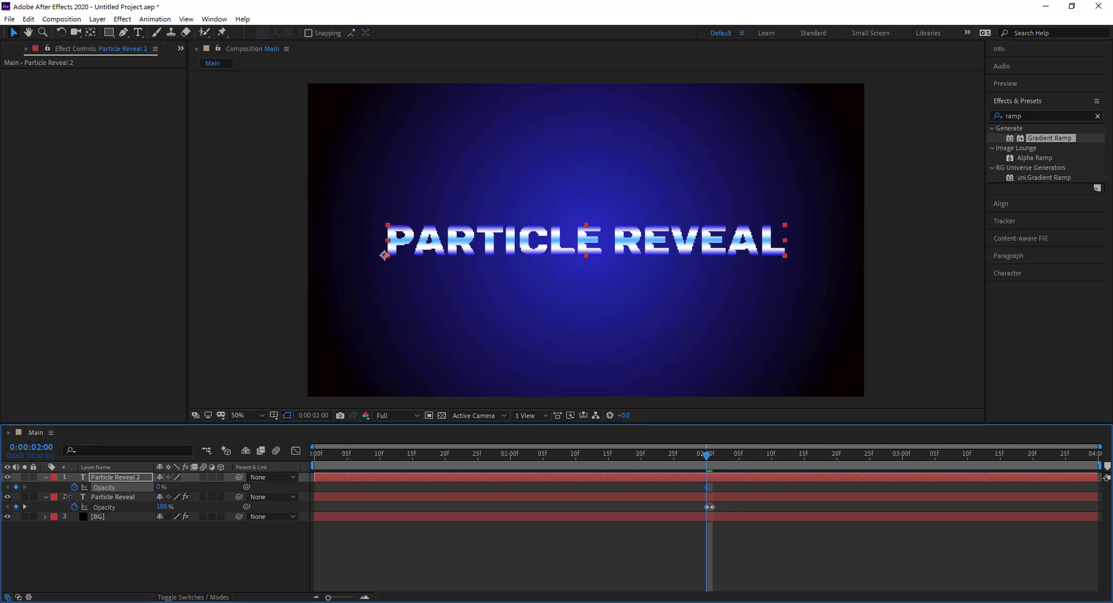
pyautogui.click(714, 456)
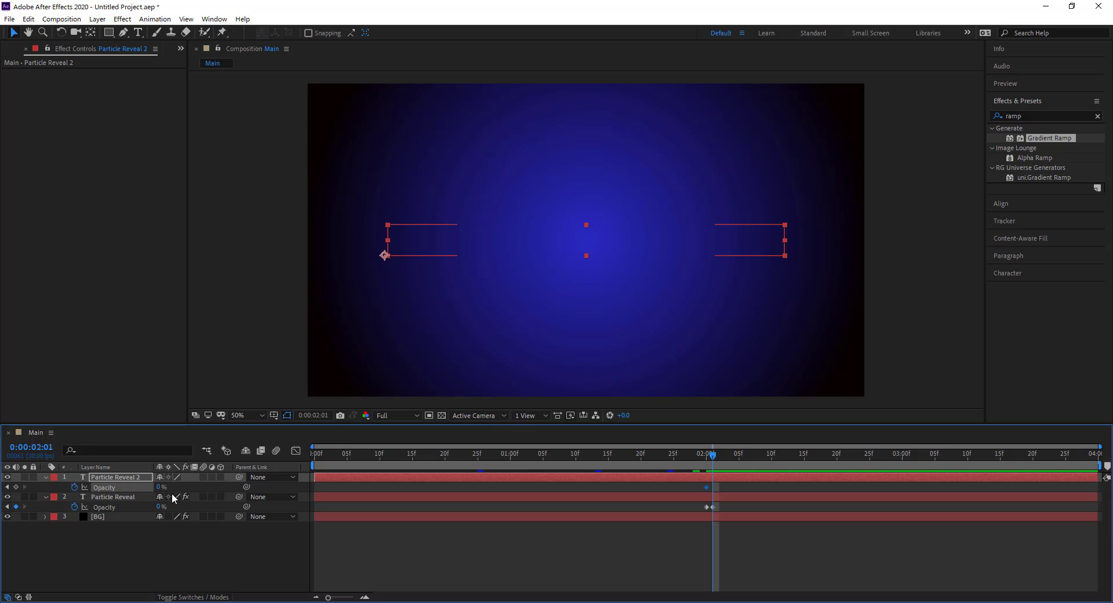
pyautogui.moveTo(159, 489); pyautogui.dragTo(253, 492)
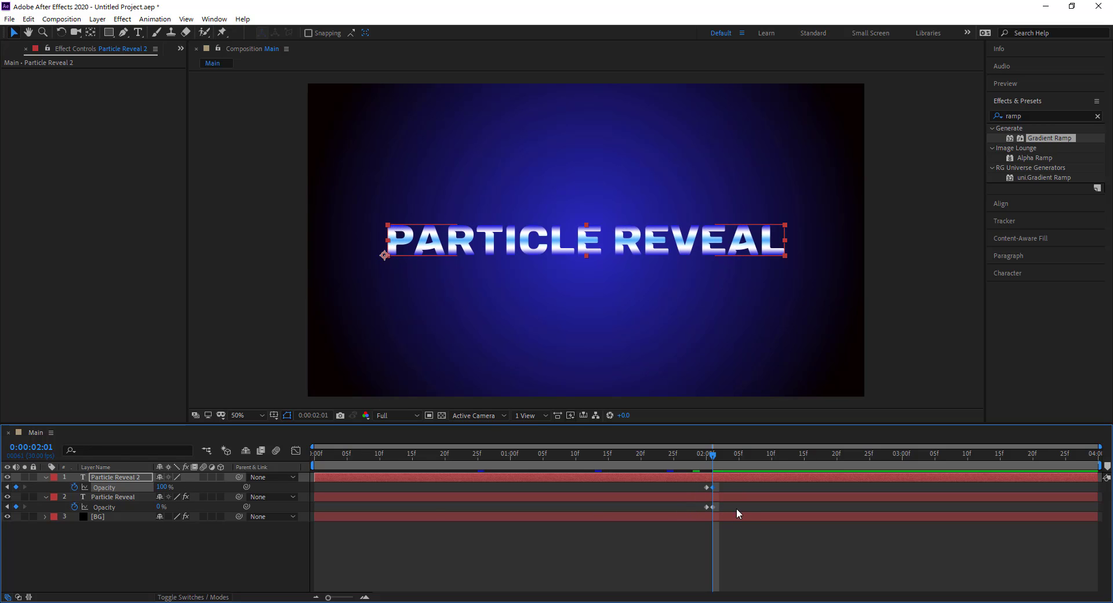
# Shift both opacity keyframes of the Particle Reveal layer one frame forward in time
pyautogui.click(747, 544)
pyautogui.click(708, 507)
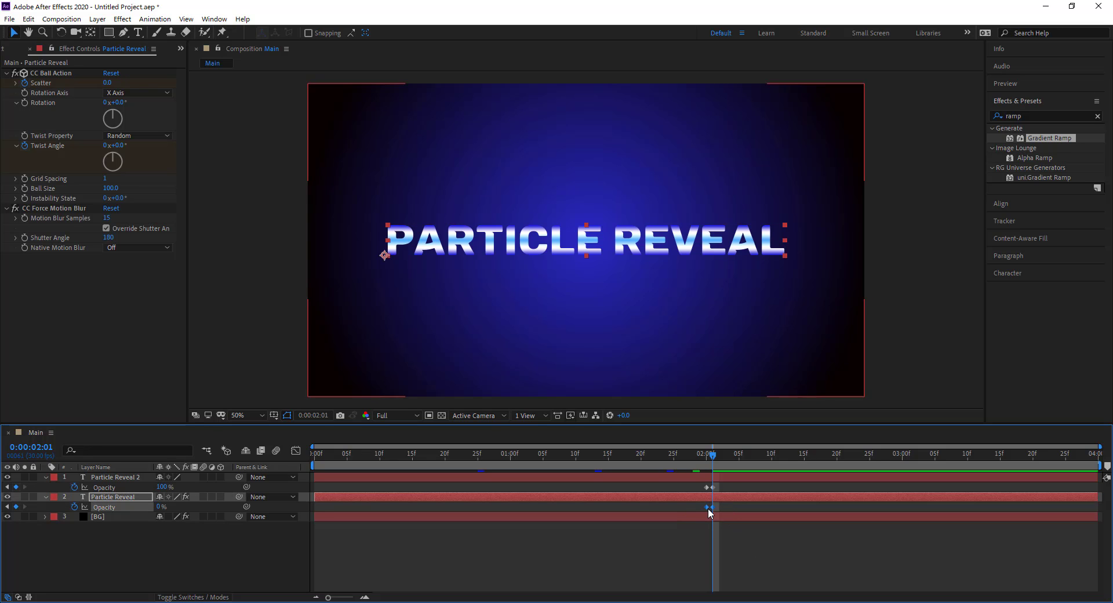
pyautogui.hotkey('alt', 'Right')
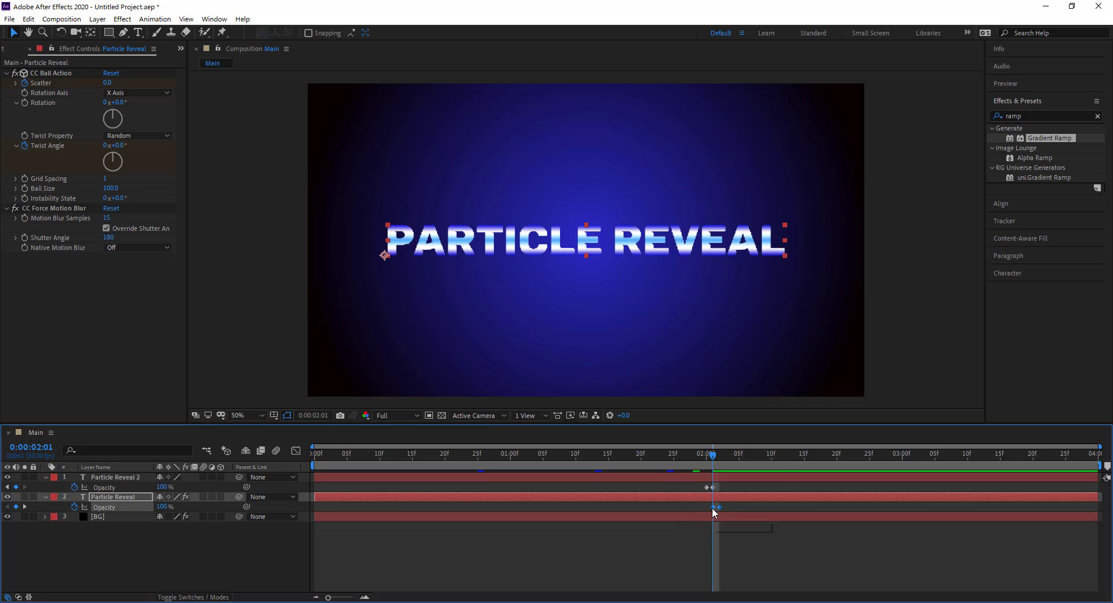
# Preview the handover between the two text layers starting from about 0:00:01:26
pyautogui.moveTo(688, 461); pyautogui.dragTo(680, 459)
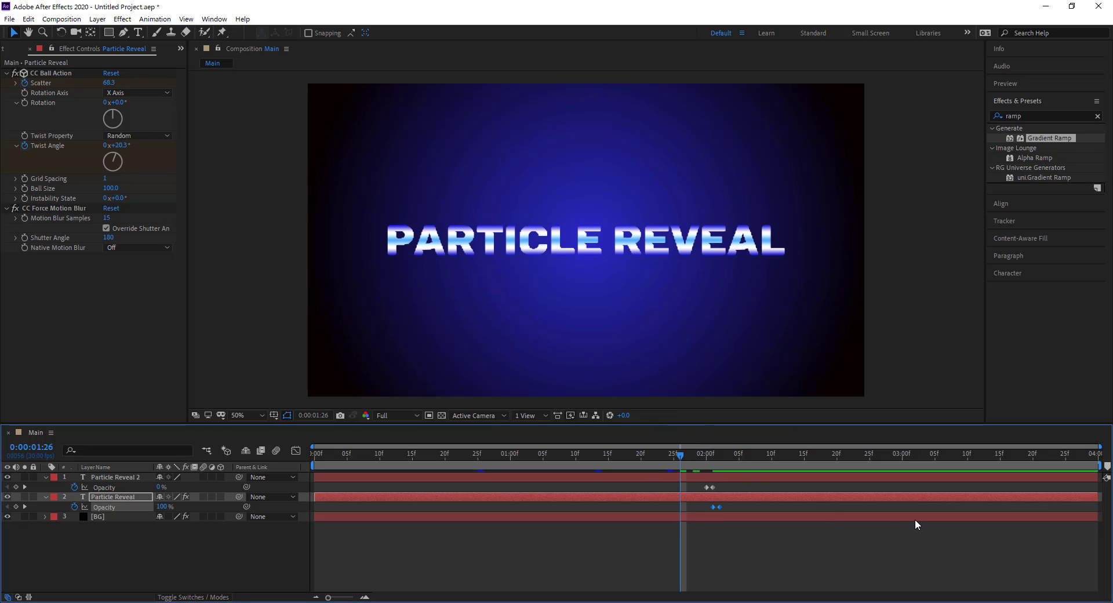
pyautogui.press('space')
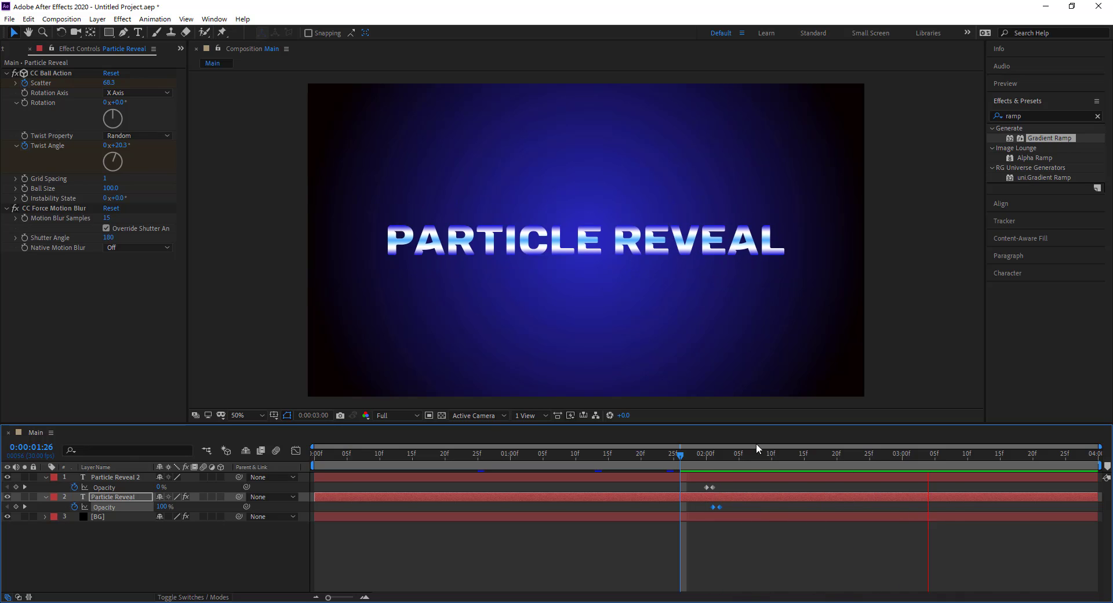
pyautogui.press('space')
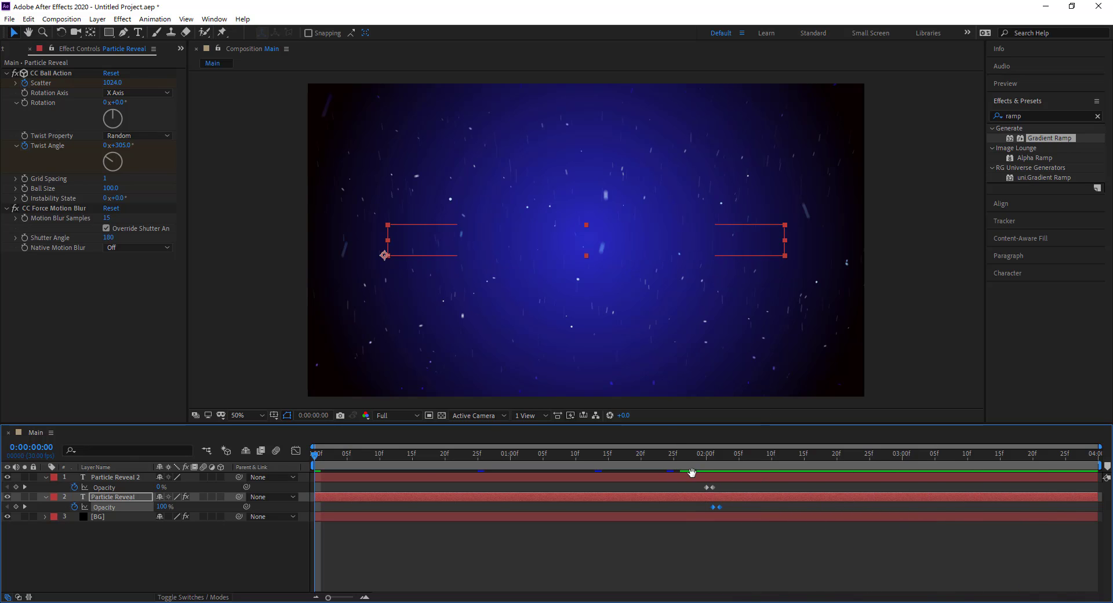
pyautogui.press('space')
pyautogui.moveTo(314, 457); pyautogui.dragTo(681, 458)
pyautogui.press('space')
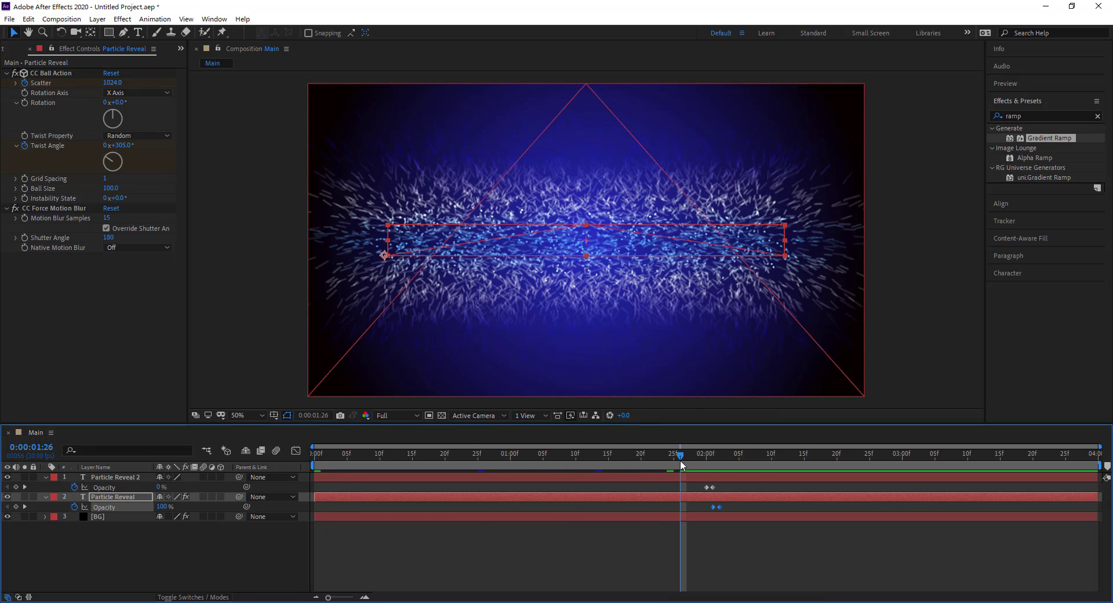
pyautogui.press('space')
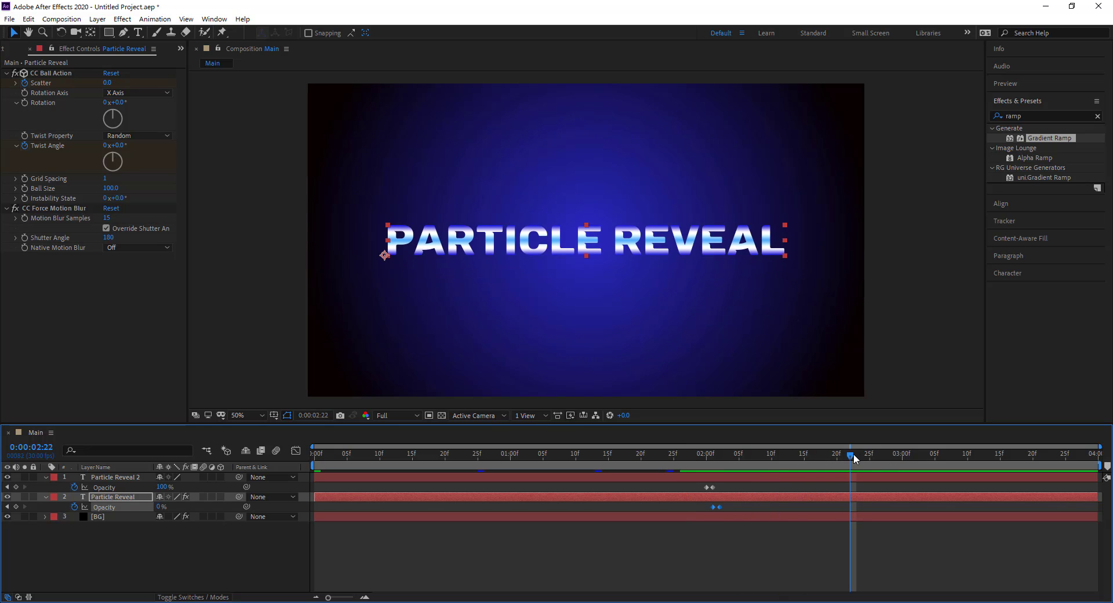
# Preview the complete particle reveal animation from the first frame
pyautogui.moveTo(786, 462); pyautogui.dragTo(491, 491)
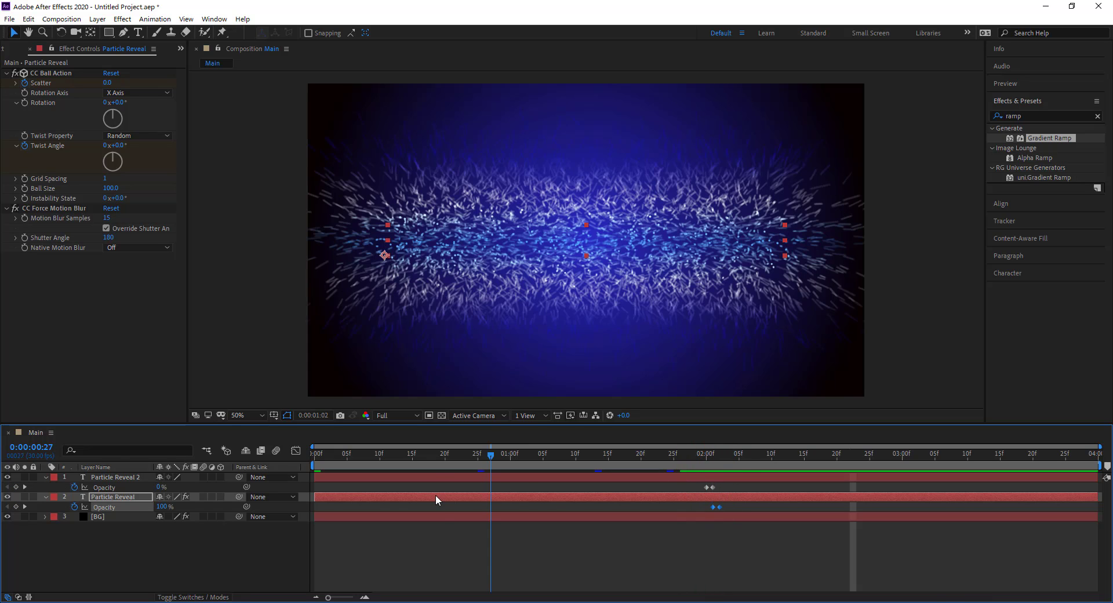
pyautogui.press('Home')
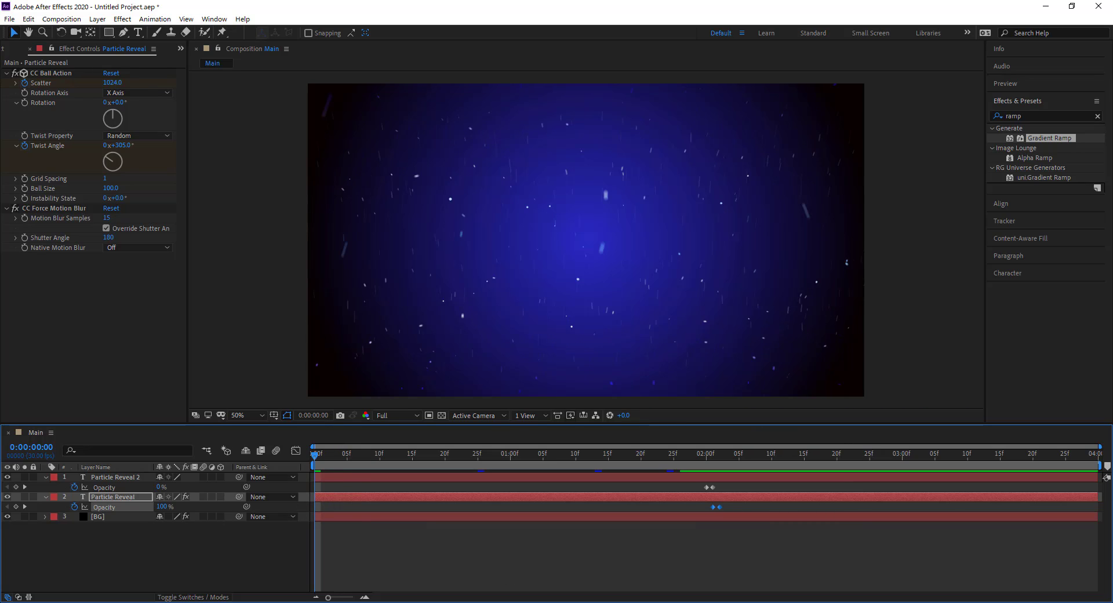
pyautogui.press('space')
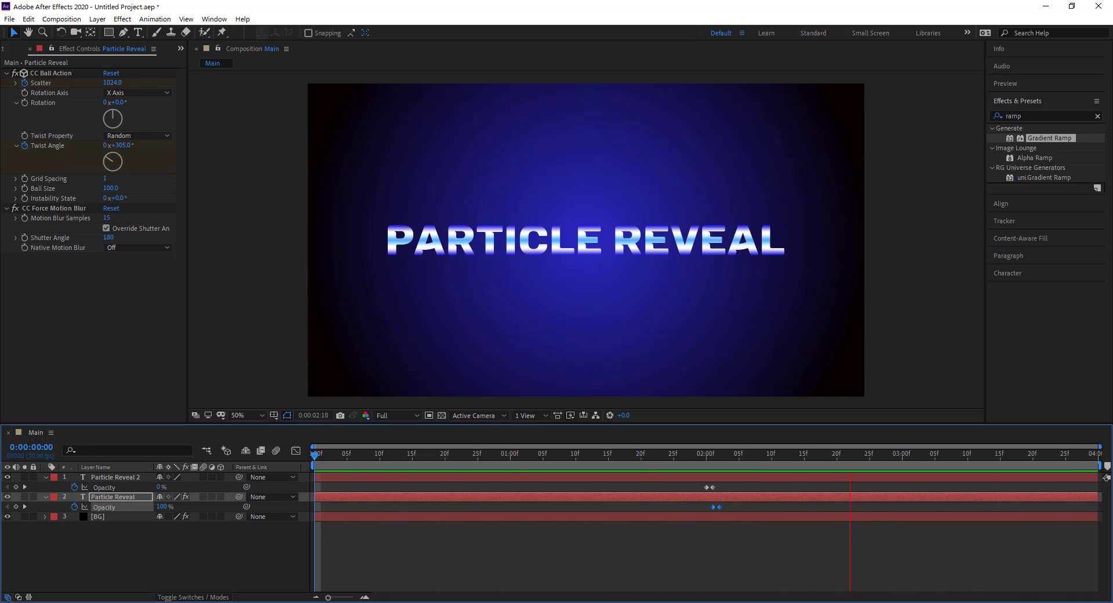
# Inspect the Particle Reveal 2 layer's opacity keyframe at 0:00:02:00
pyautogui.click(707, 455)
pyautogui.moveTo(709, 486)
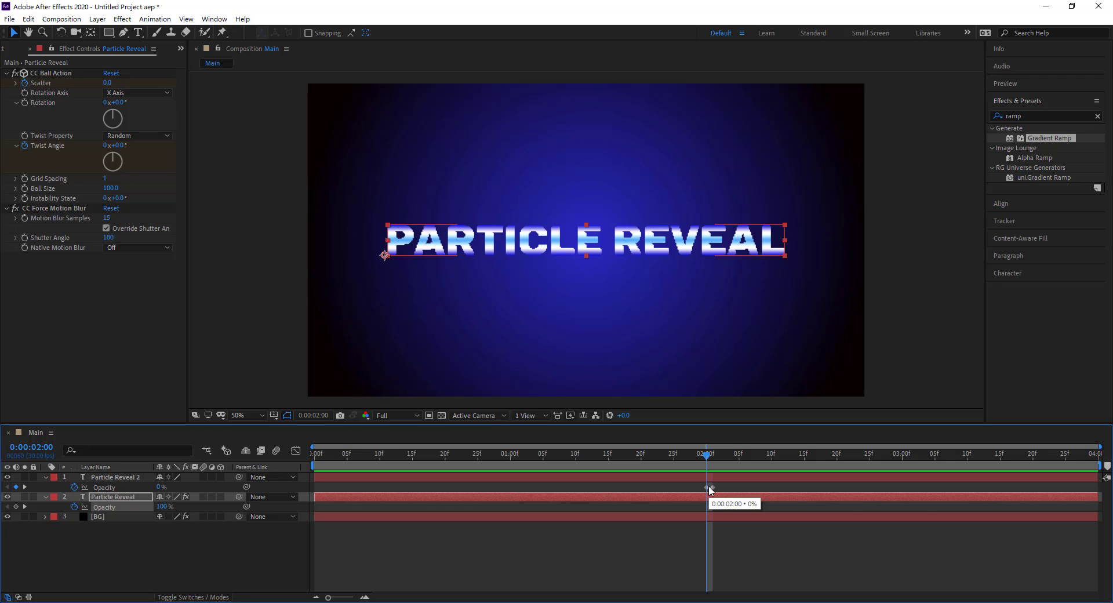
pyautogui.hotkey('ctrl', 'v')
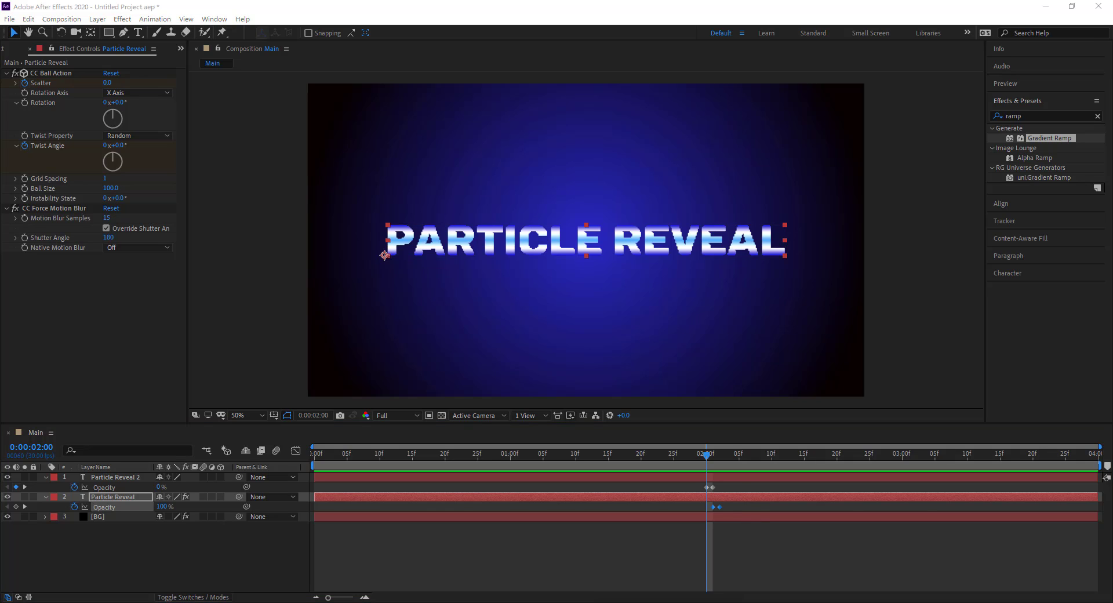